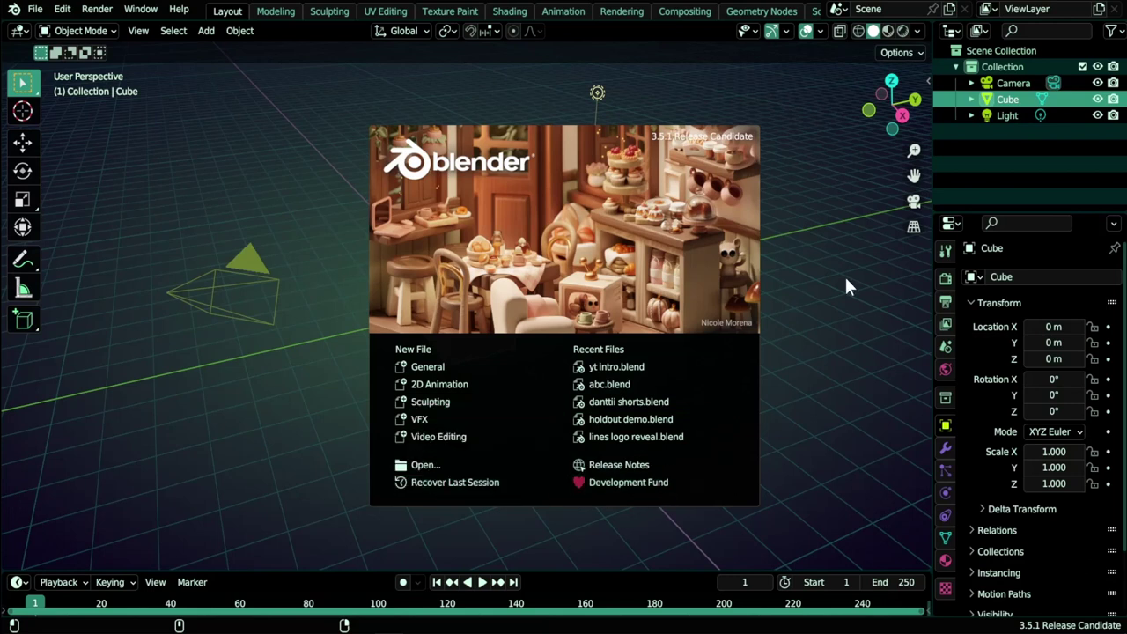
- Close the splash screen and open the Preferences window from the Edit menu
left_click(61, 9)
left_click(61, 9)
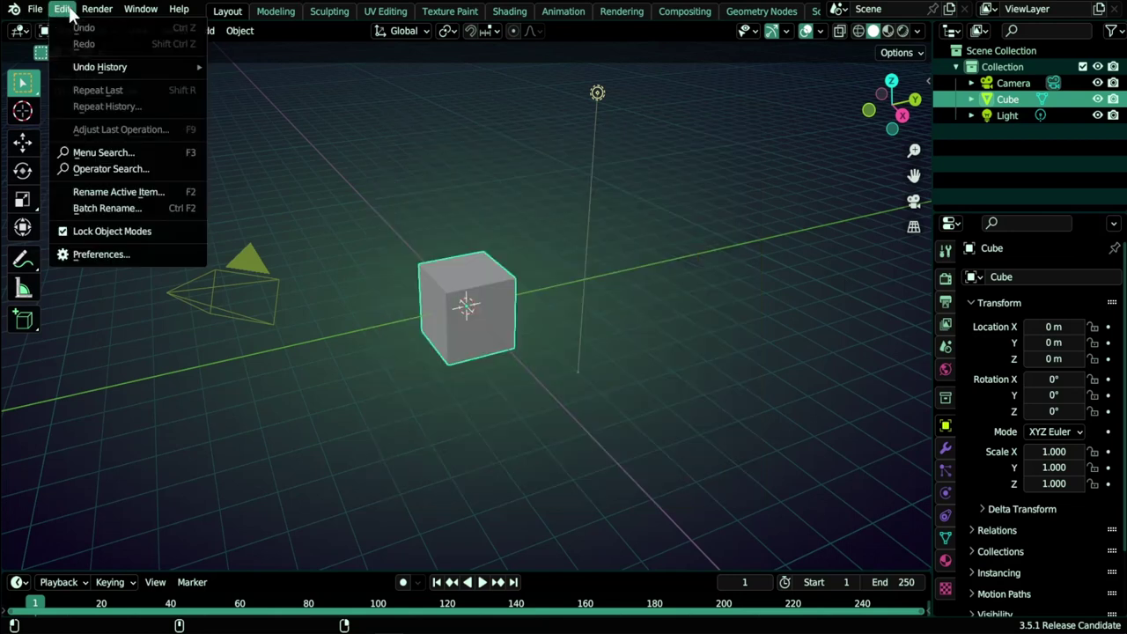
left_click(88, 254)
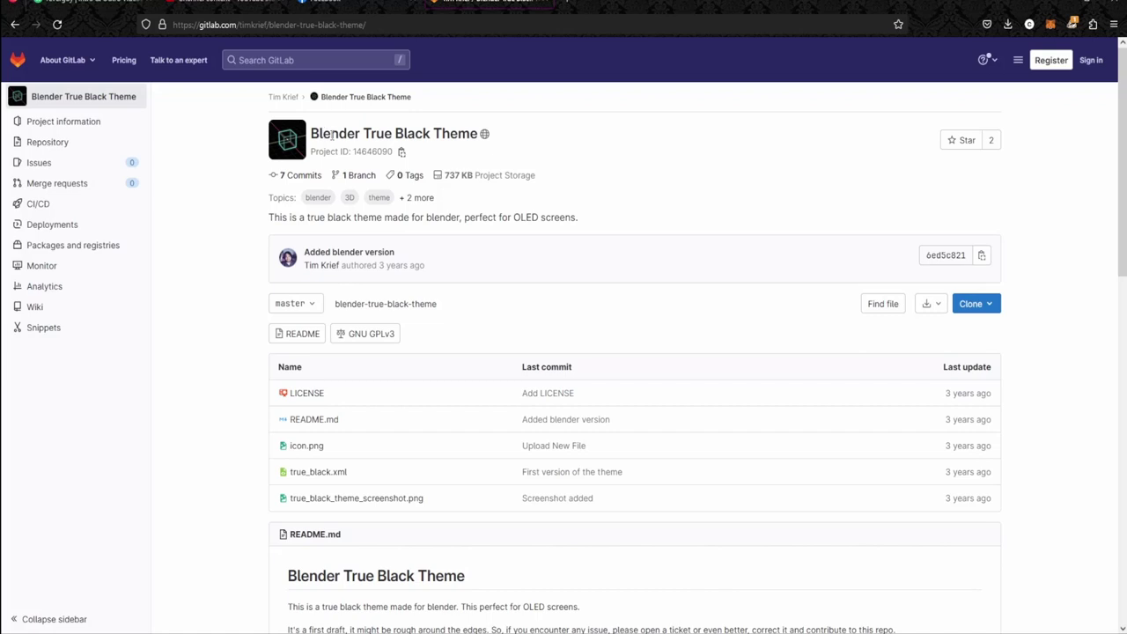
- Highlight the 'Blender True Black' project title and scroll down to its repository files
left_click_drag(311, 134, 432, 134)
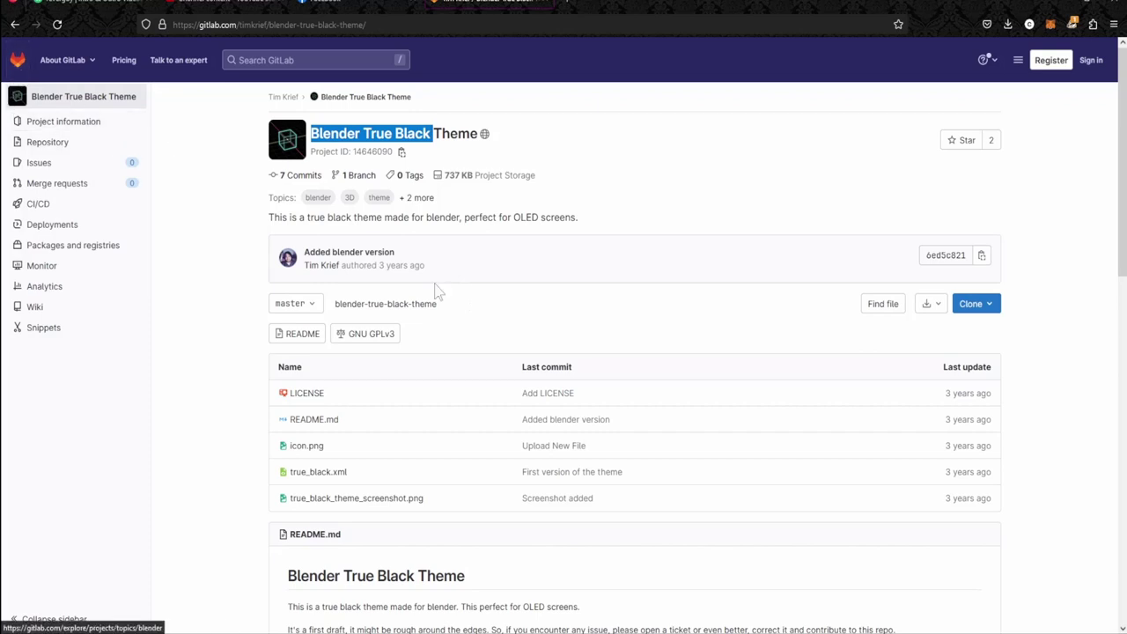
scroll(300, 356, "down", 2)
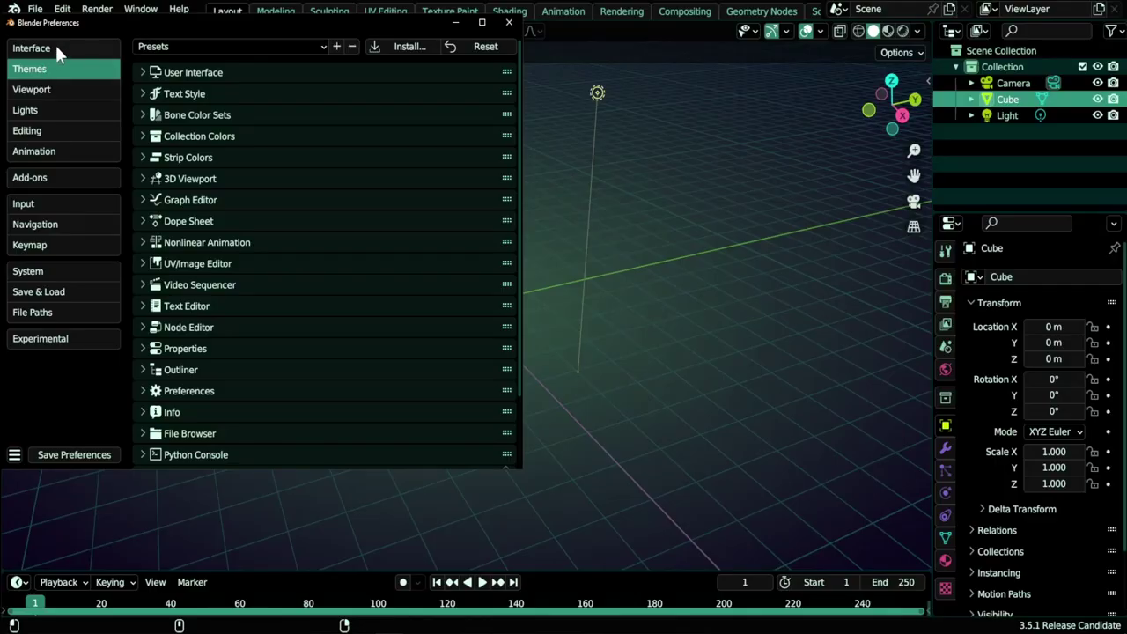
left_click(56, 48)
- Return to the Themes section, recentre the Preferences window, and apply the true black preset
left_click(39, 71)
left_click_drag(224, 27, 413, 88)
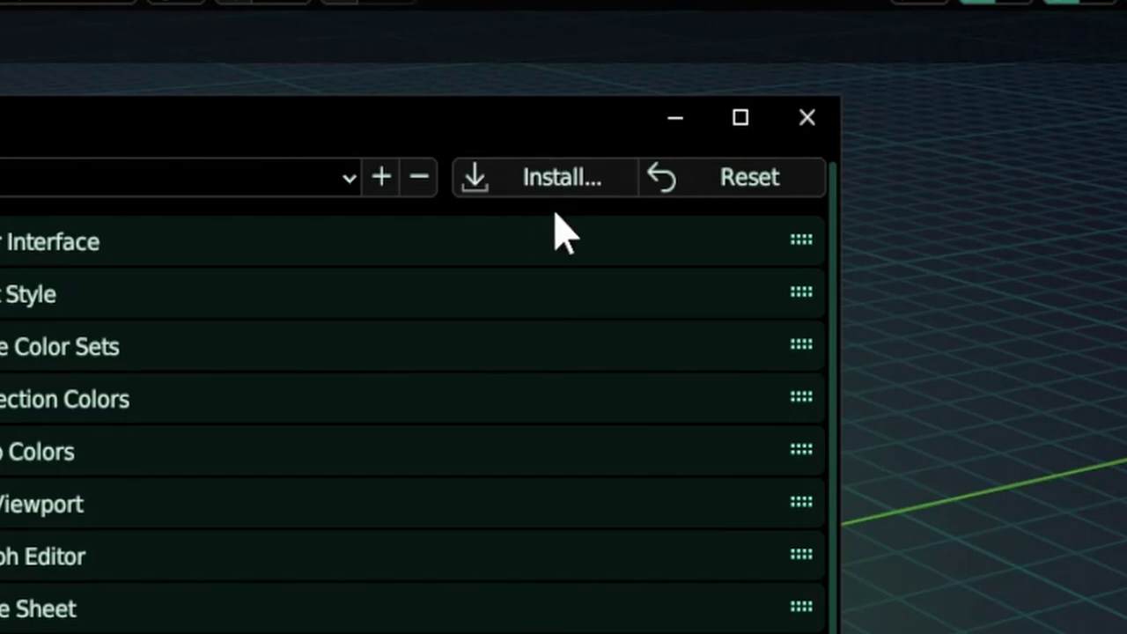
left_click(213, 179)
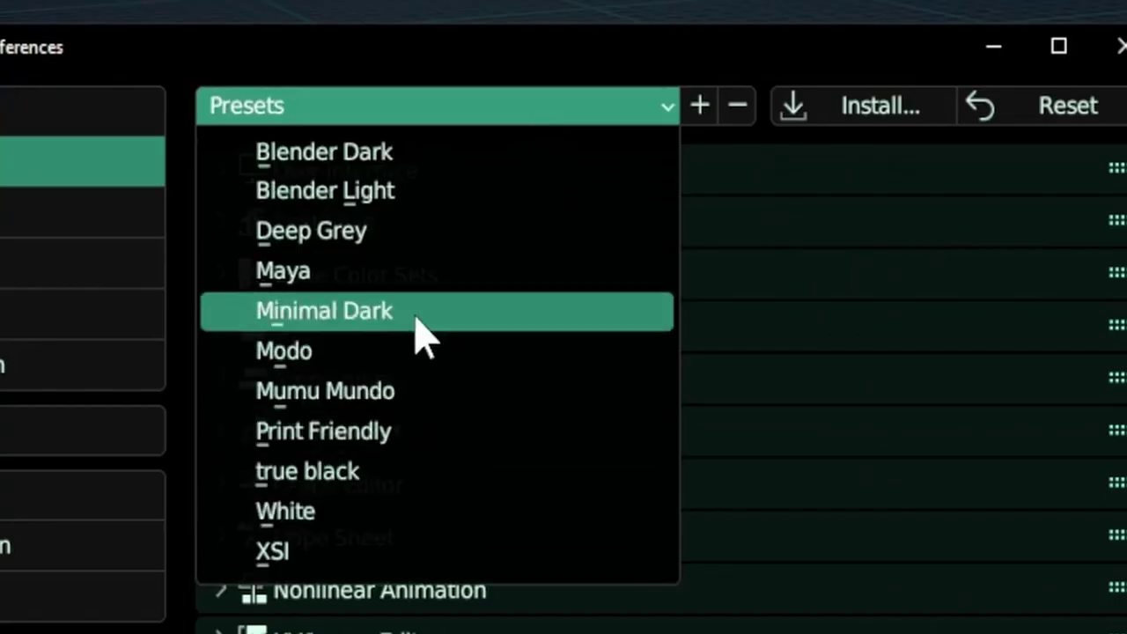
left_click(370, 474)
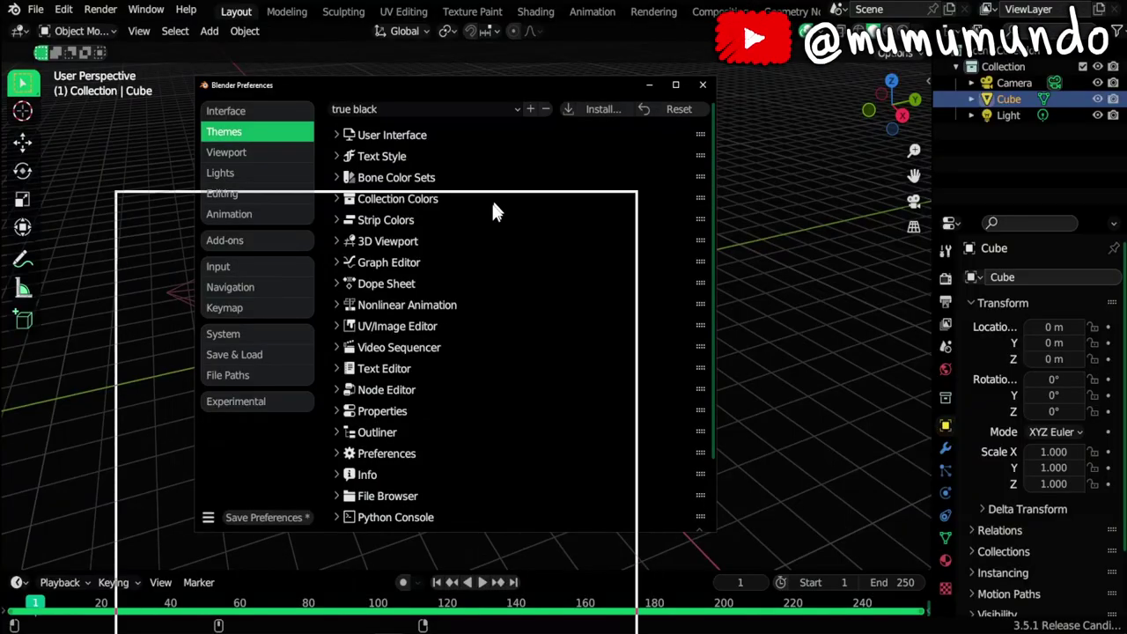
left_click_drag(527, 85, 484, 51)
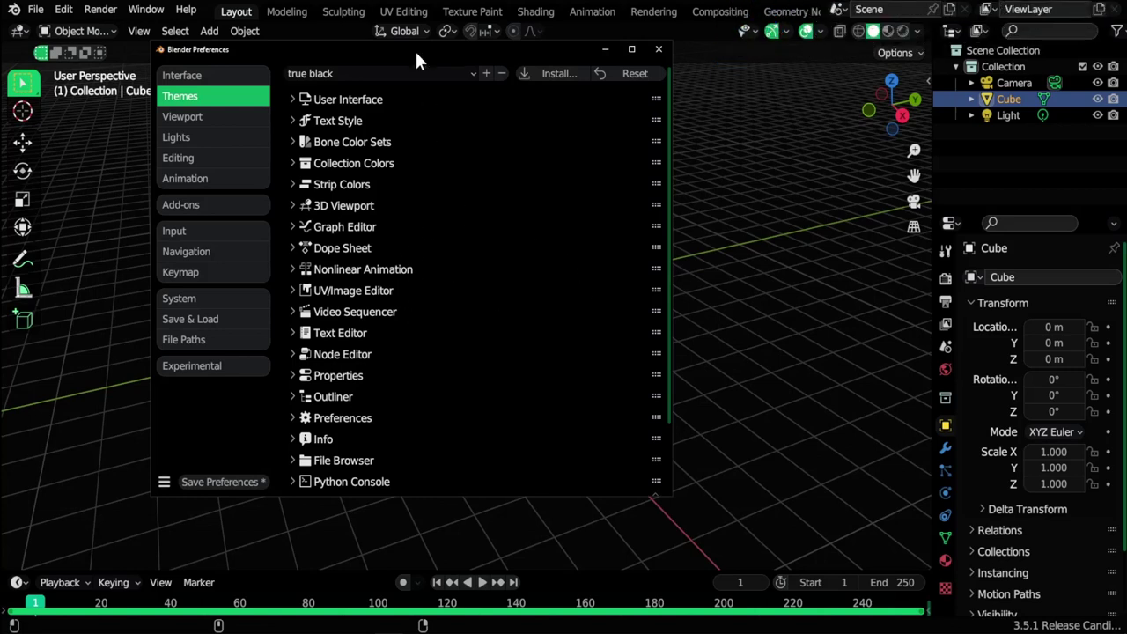
left_click_drag(416, 55, 476, 76)
- Compare Mumu Mundo with true black, settle on Mumu Mundo, and cancel an accidental viewport split
left_click(461, 95)
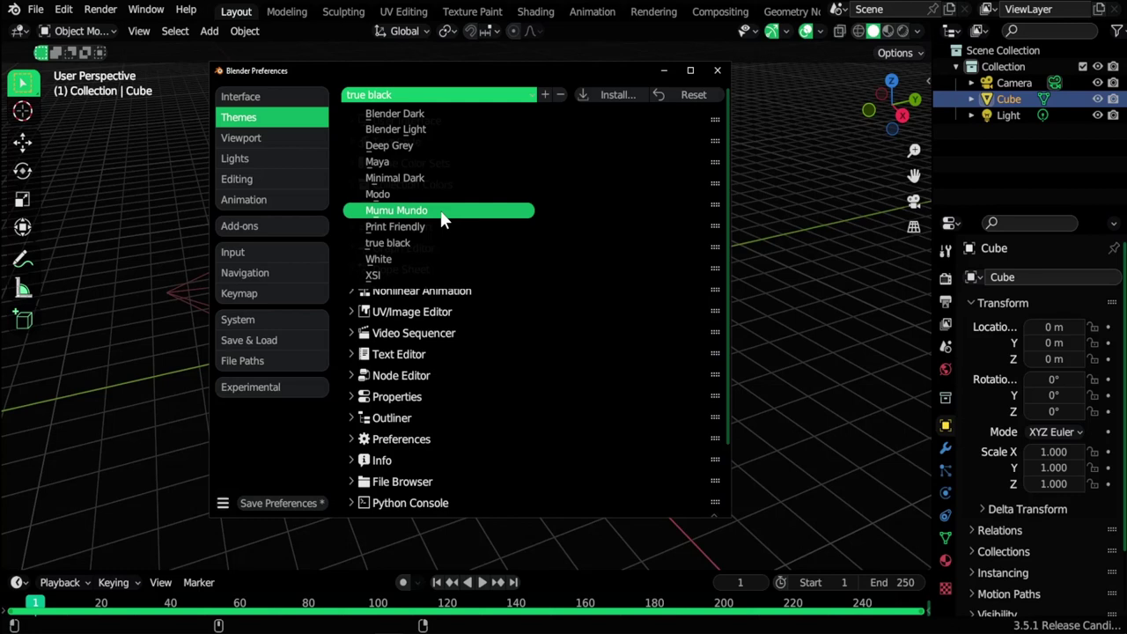
left_click(441, 211)
left_click(432, 93)
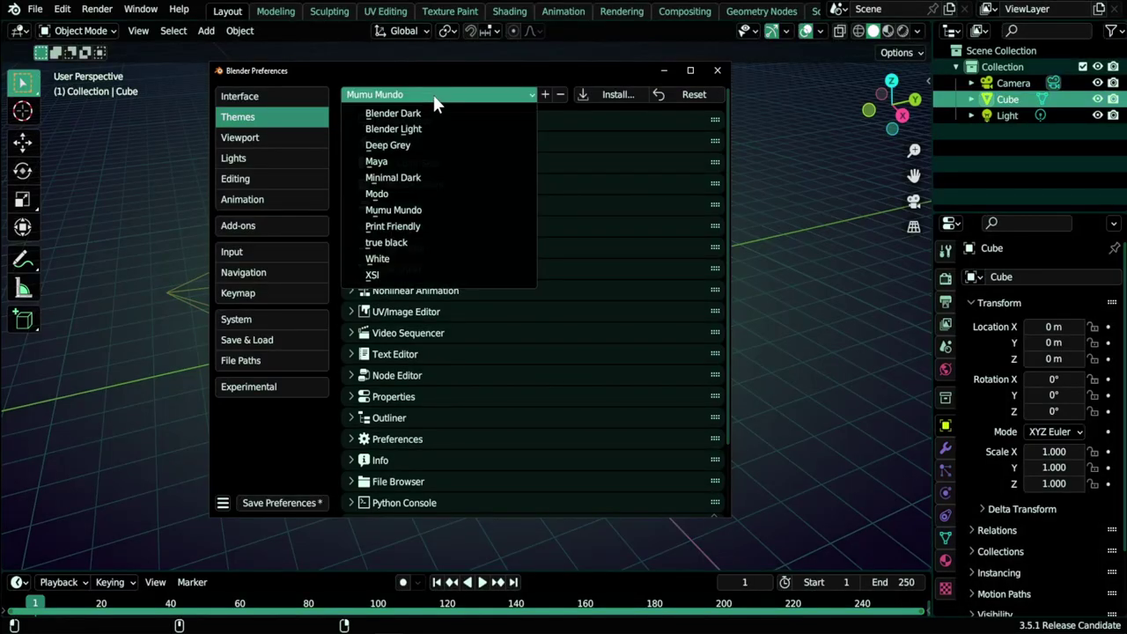
left_click(409, 244)
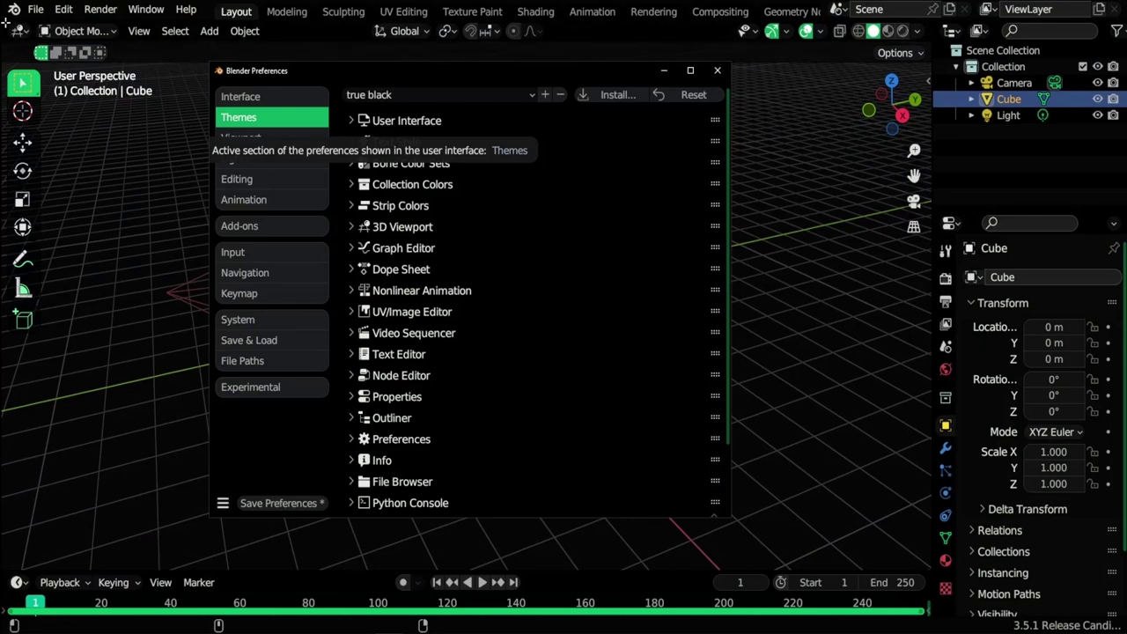
left_click(493, 95)
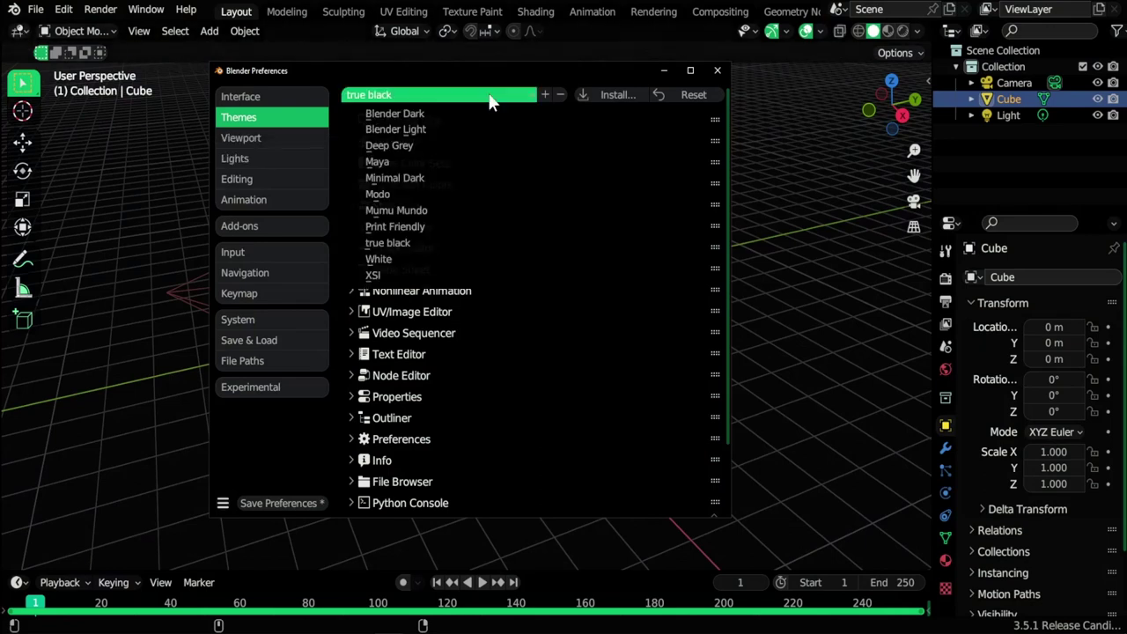
left_click(448, 212)
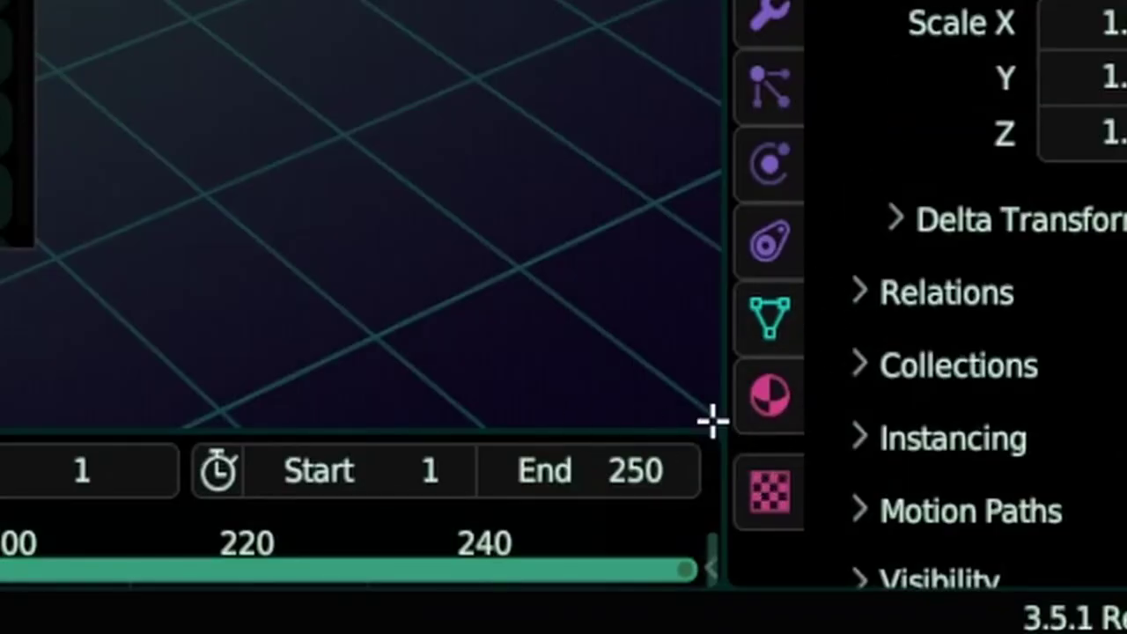
left_click_drag(713, 423, 155, 396)
key("Escape")
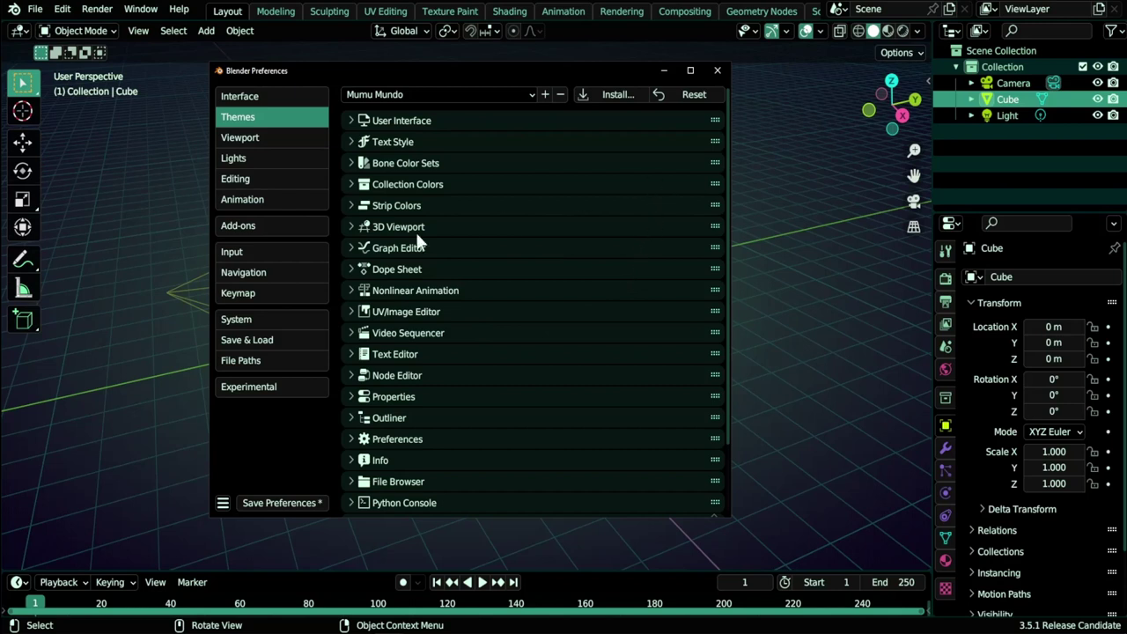
scroll(529, 155, "down", 3)
scroll(528, 168, "up", 3)
scroll(526, 171, "down", 3)
scroll(513, 178, "up", 3)
left_click(351, 119)
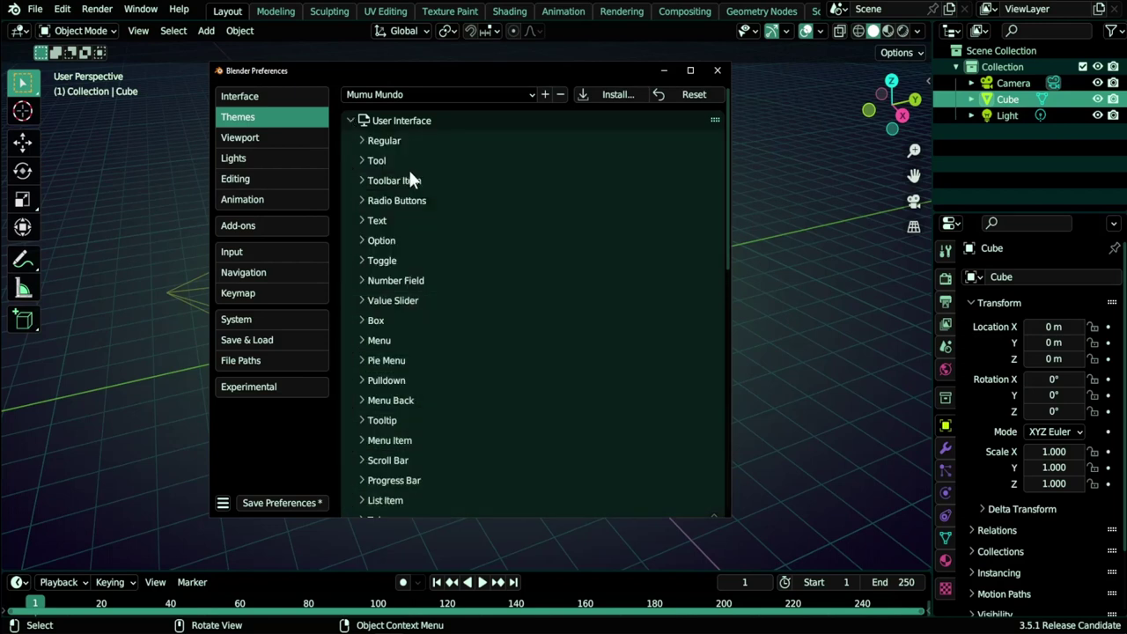
left_click(361, 140)
left_click(361, 139)
left_click(363, 199)
left_click(363, 199)
left_click(365, 241)
left_click(366, 243)
left_click(350, 120)
scroll(446, 220, "down", 2)
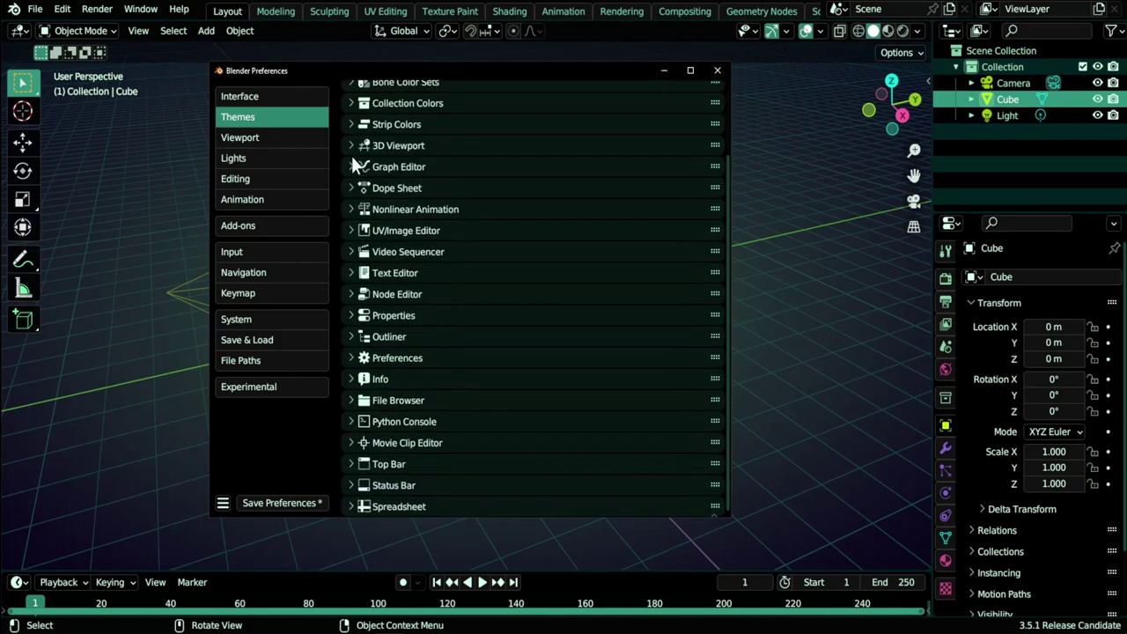
left_click(352, 147)
scroll(427, 201, "down", 2)
scroll(426, 199, "down", 18)
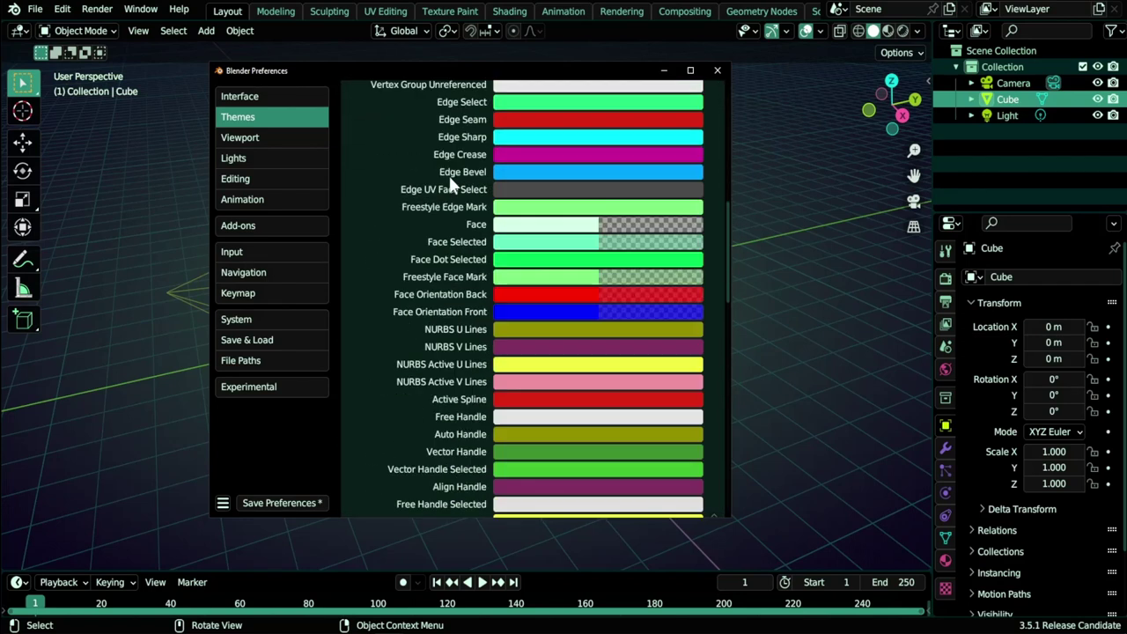
scroll(446, 188, "down", 4)
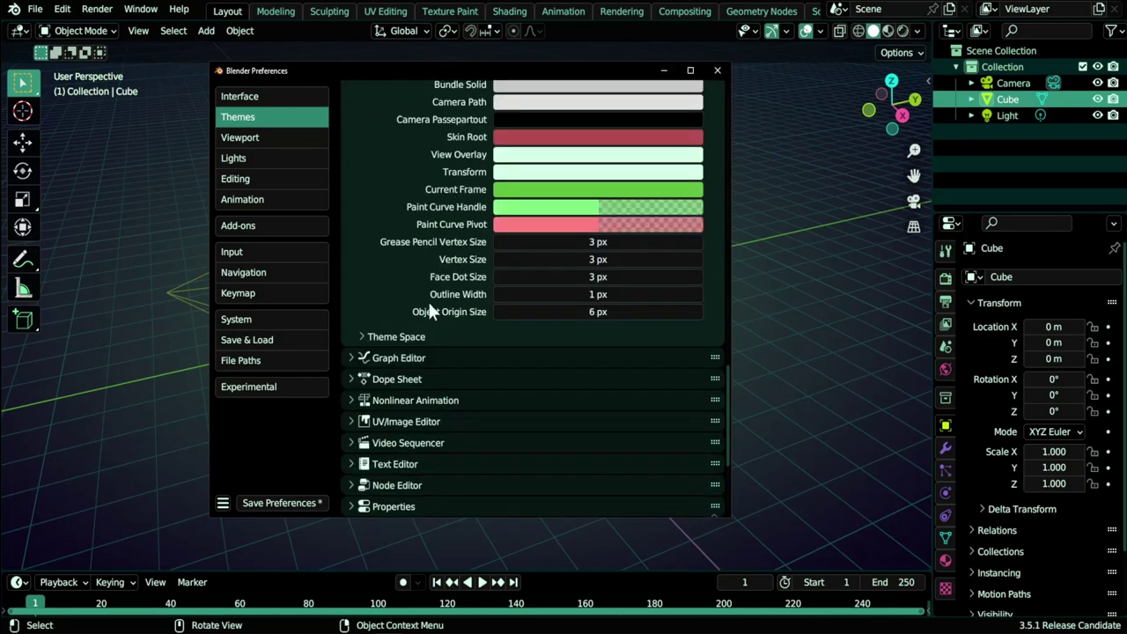
left_click(369, 338)
scroll(416, 273, "down", 11)
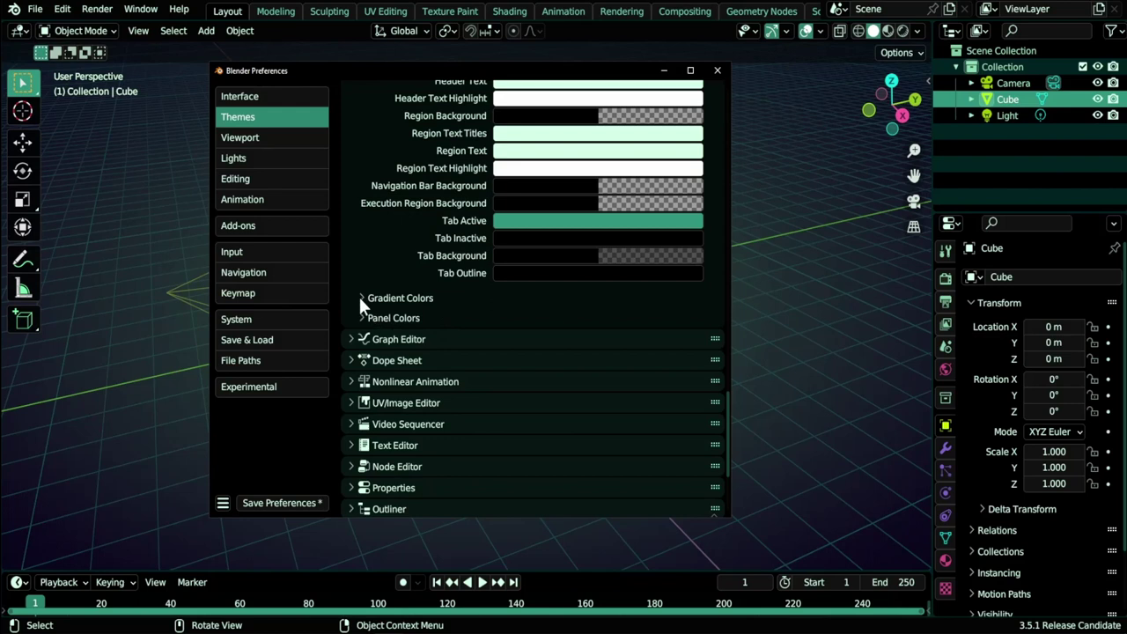
left_click(360, 298)
scroll(406, 280, "down", 4)
left_click(369, 256)
scroll(428, 273, "up", 20)
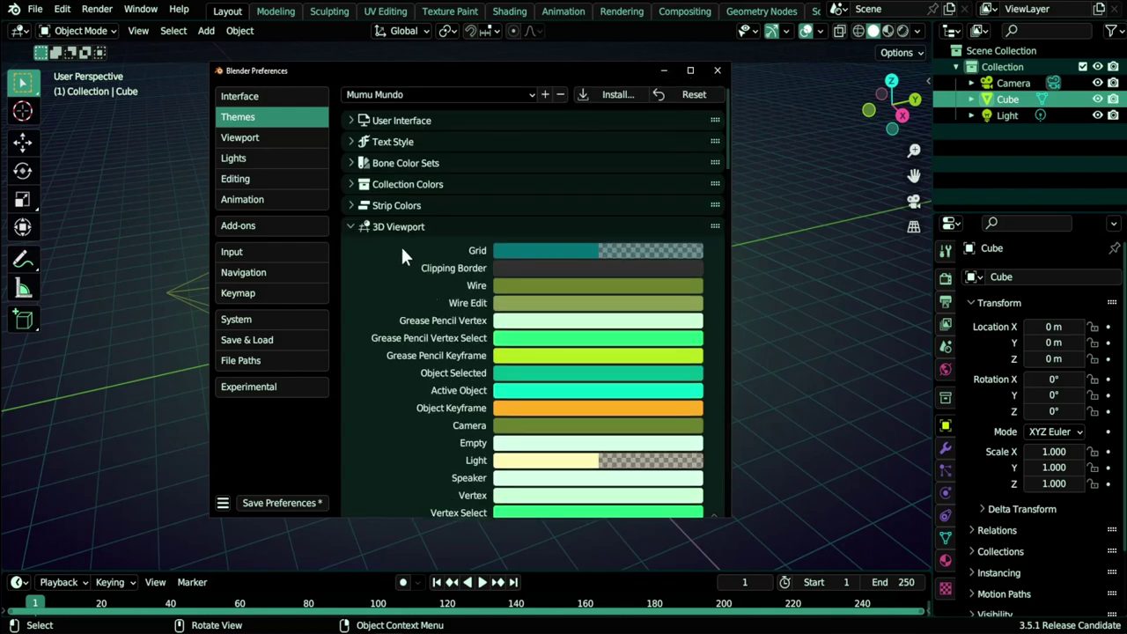
left_click(351, 226)
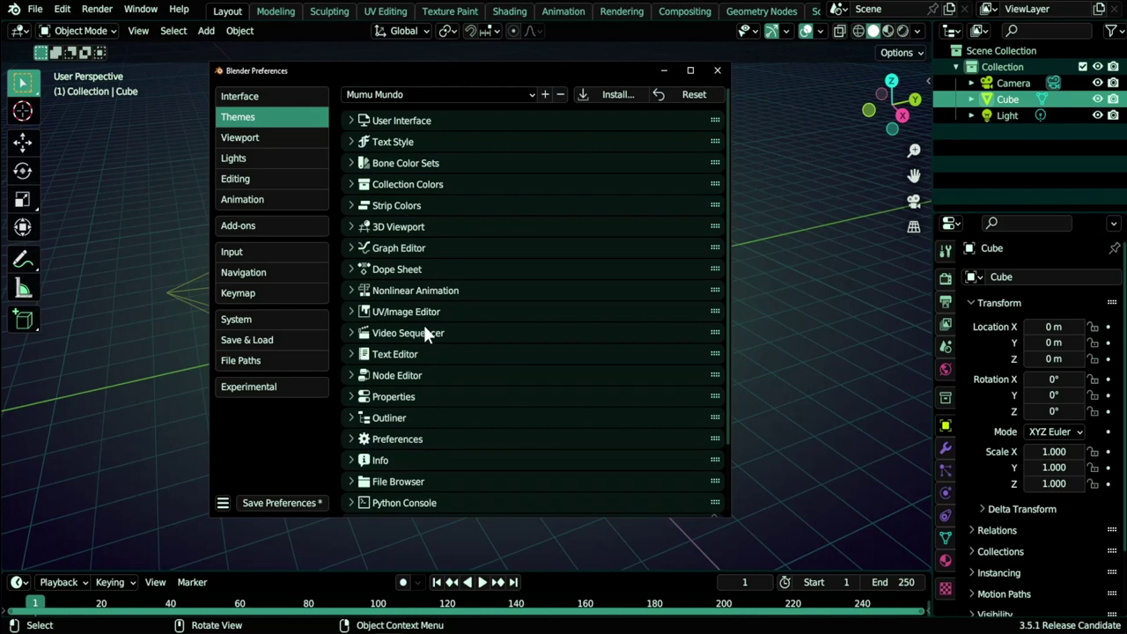
left_click(140, 9)
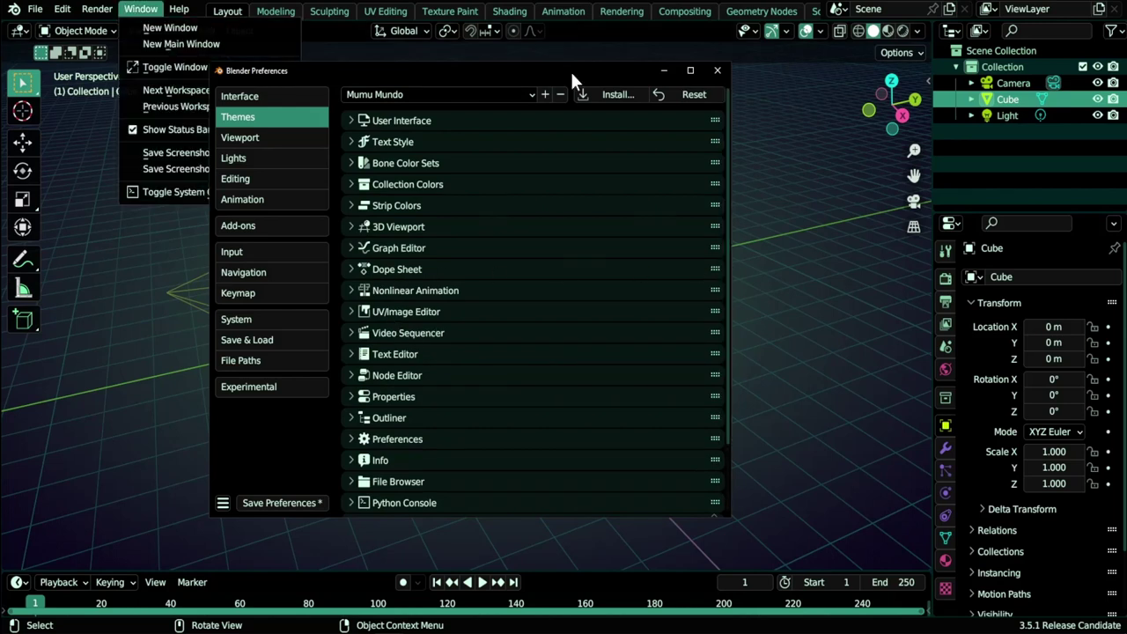
left_click(351, 120)
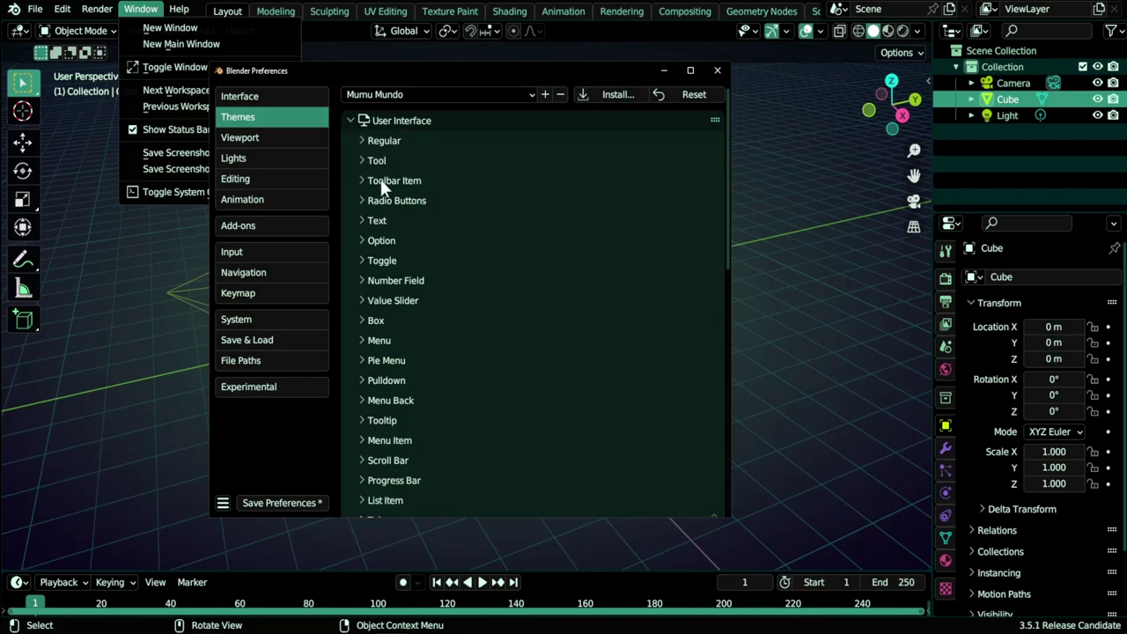
left_click(361, 139)
left_click_drag(361, 262, 361, 282)
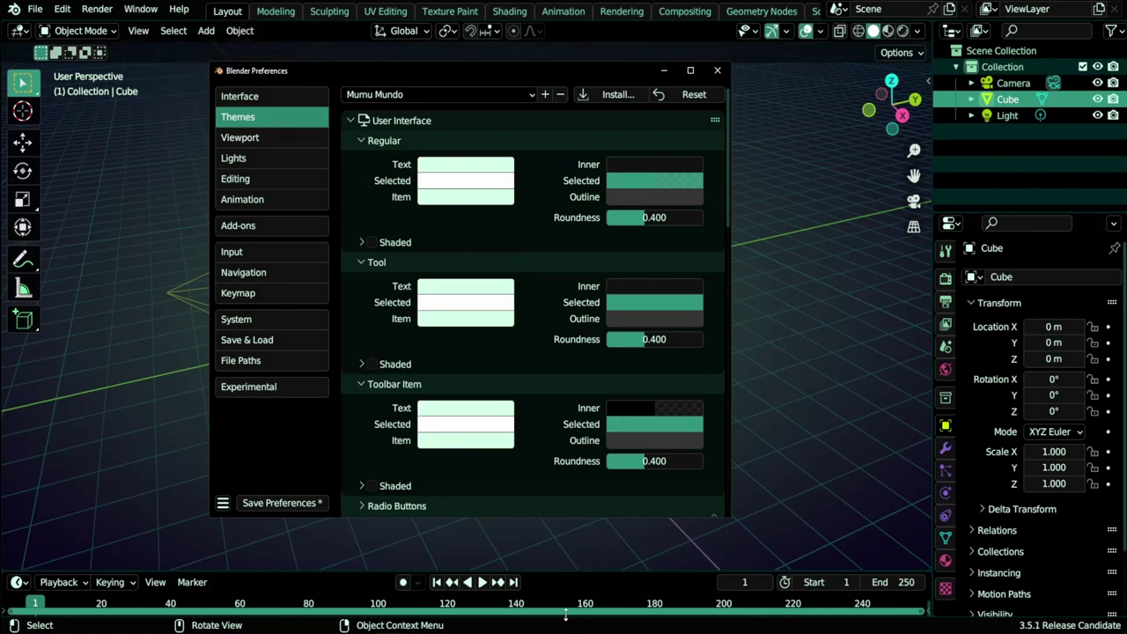
left_click(351, 120)
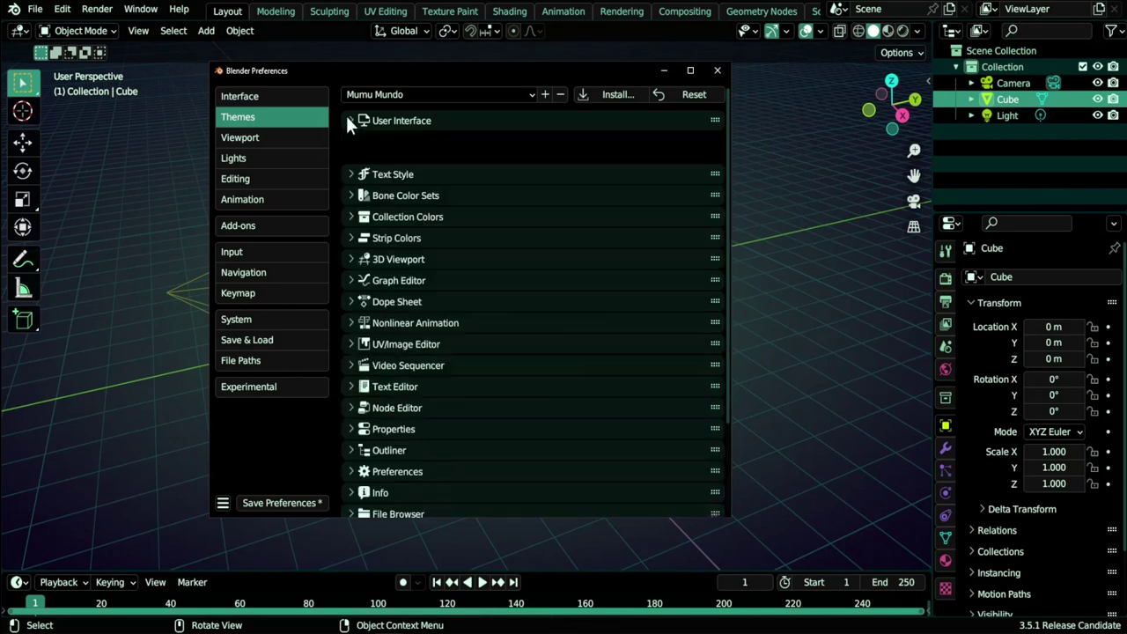
scroll(489, 332, "down", 3)
scroll(492, 335, "up", 3)
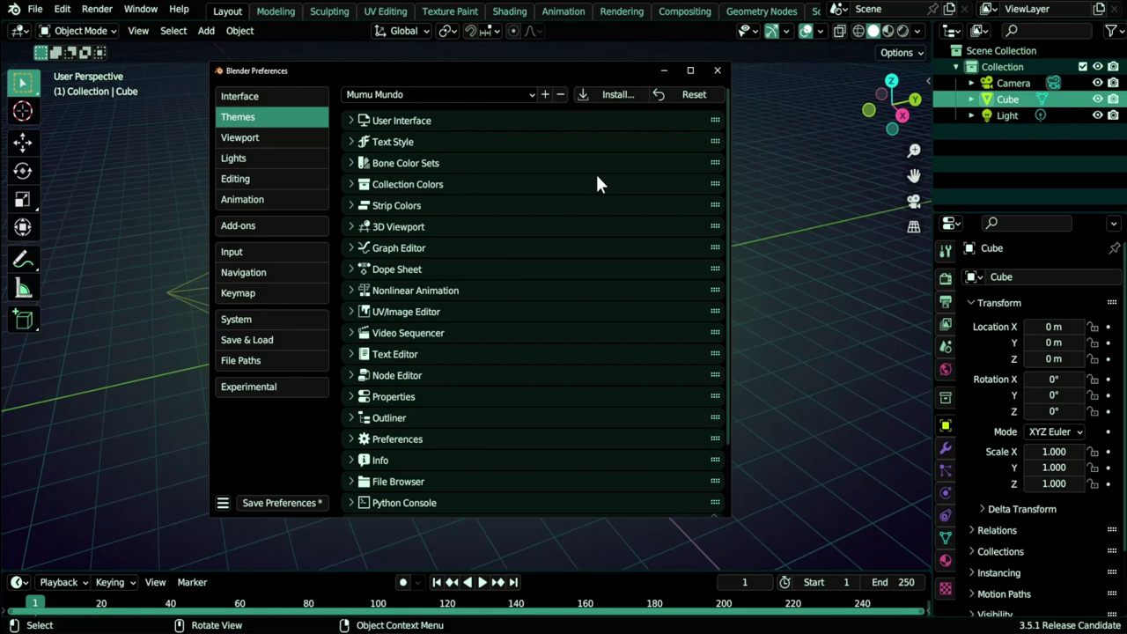
left_click(379, 121)
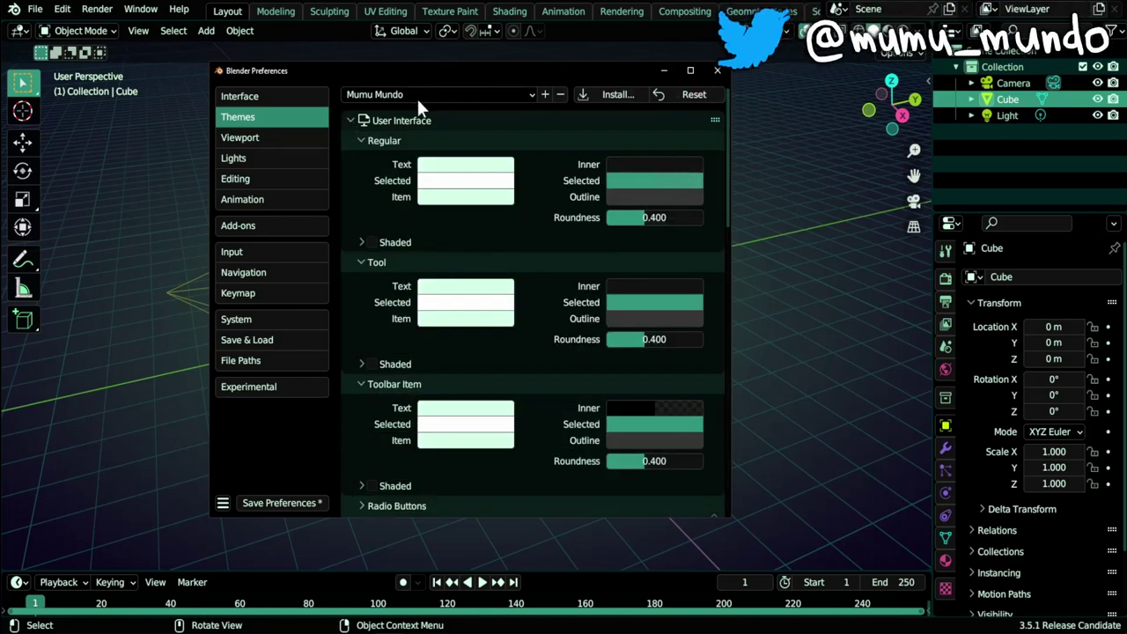
left_click(465, 165)
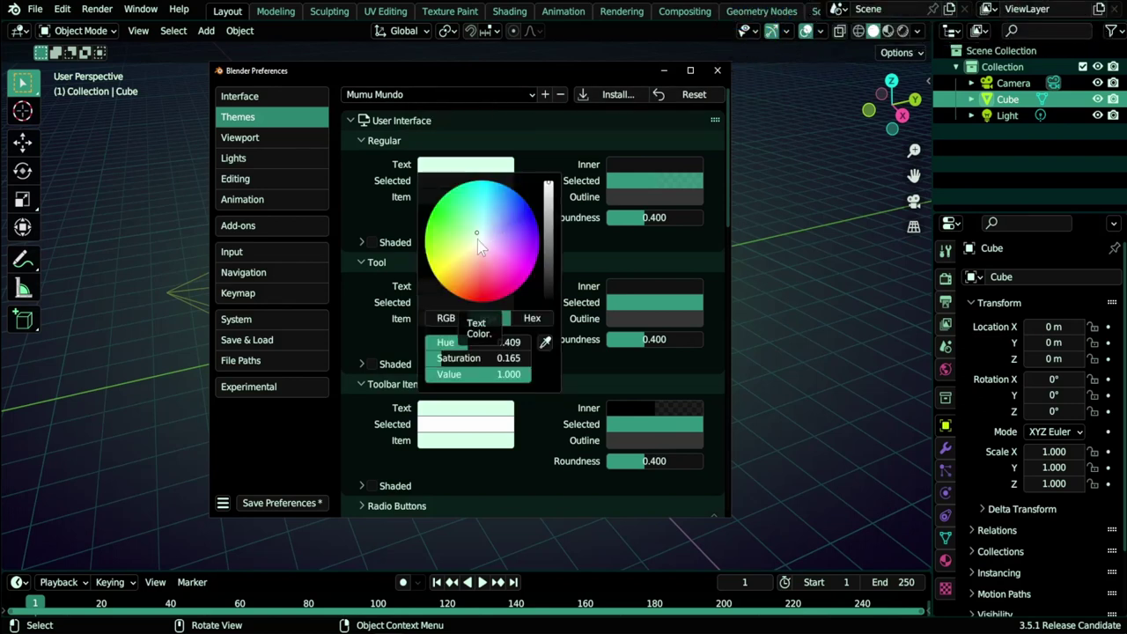
left_click_drag(477, 241, 518, 287)
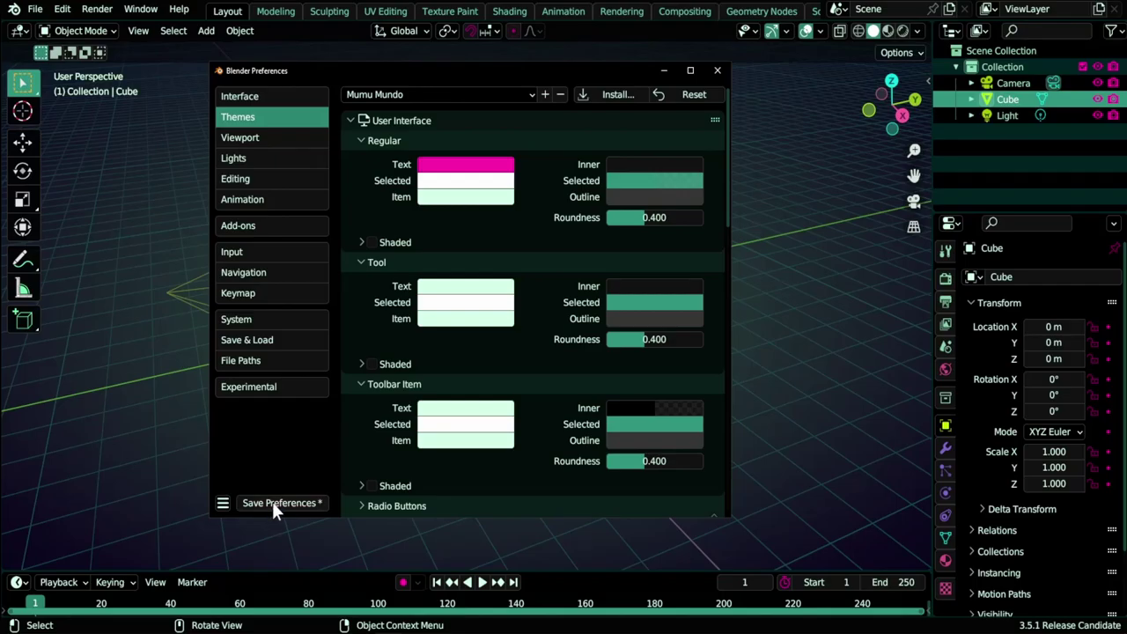
left_click(272, 502)
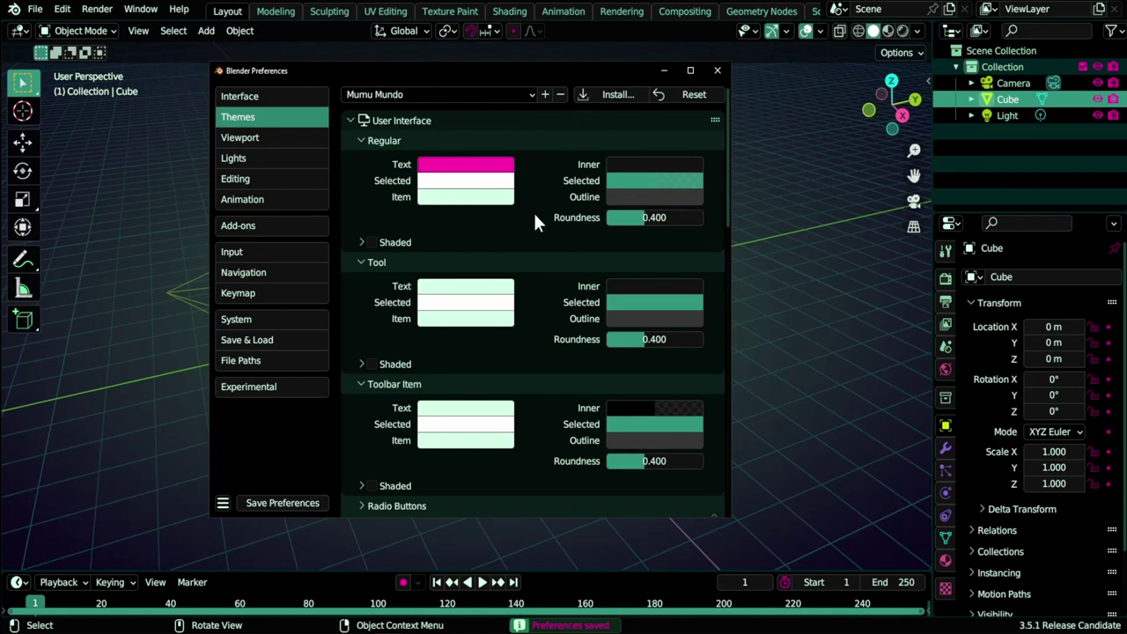
left_click(509, 101)
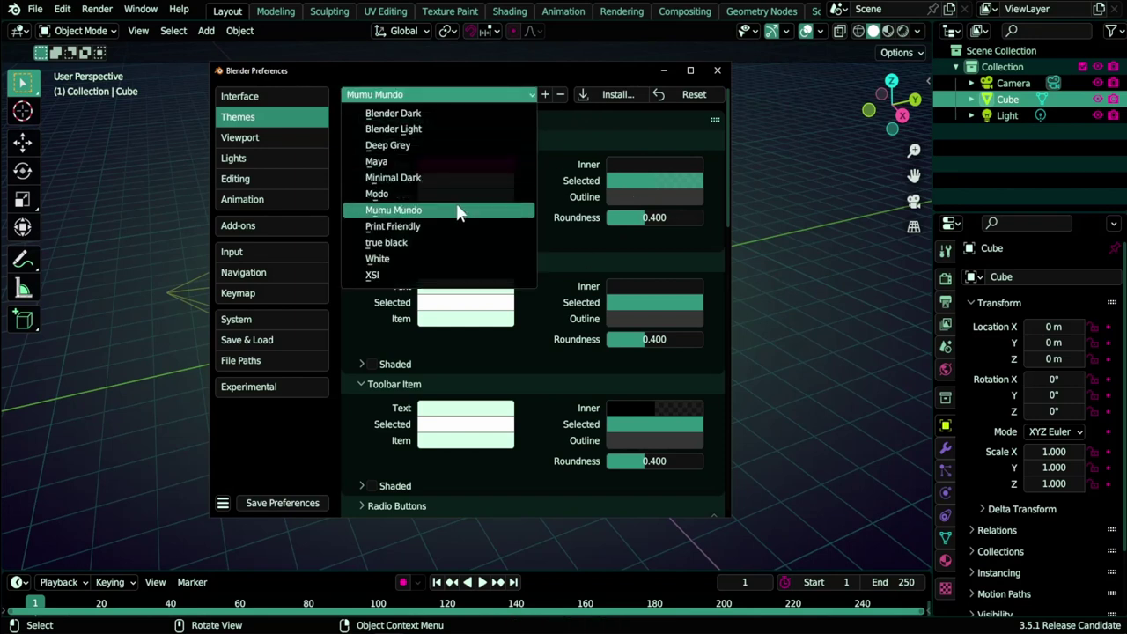
left_click(409, 211)
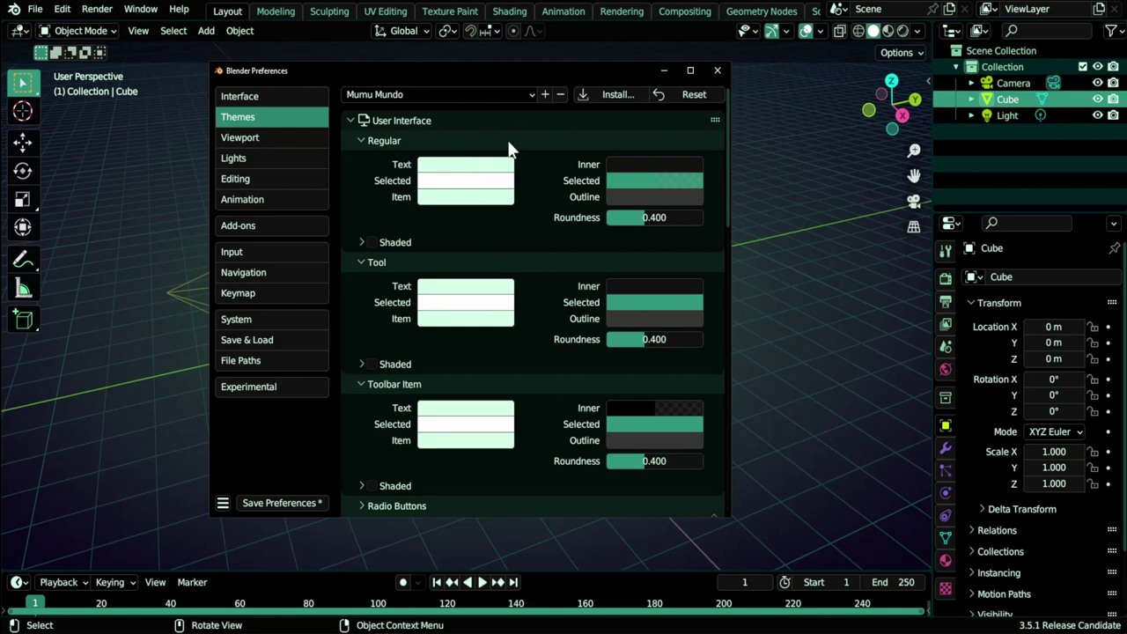
left_click(223, 501)
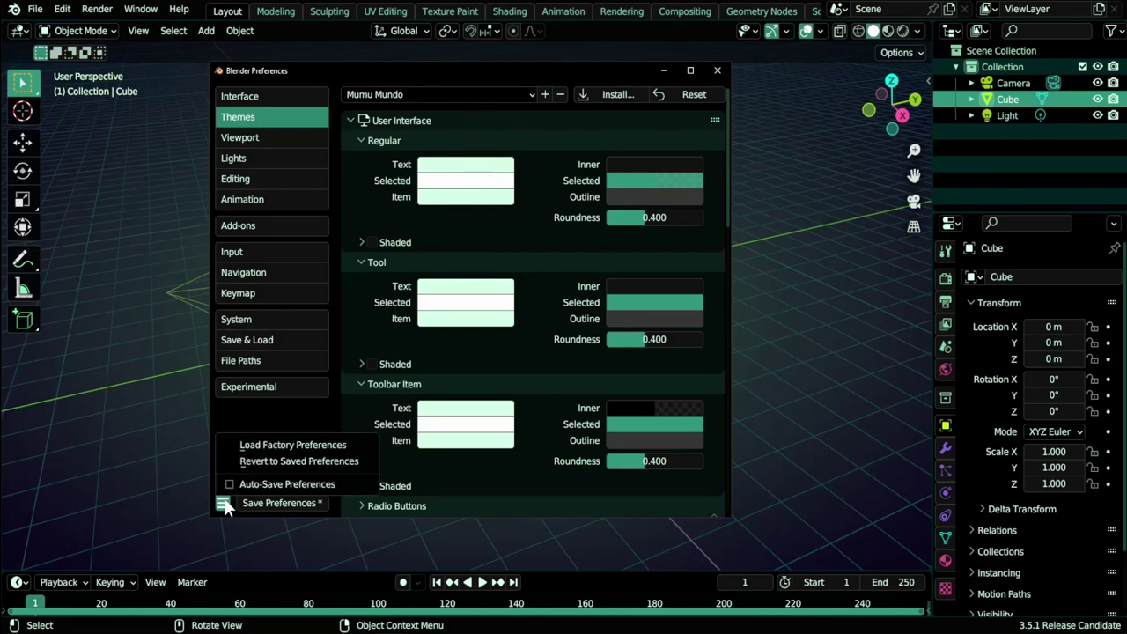
- Revert to saved preferences and add a new theme preset named 'Mumu Mundo'
left_click(278, 465)
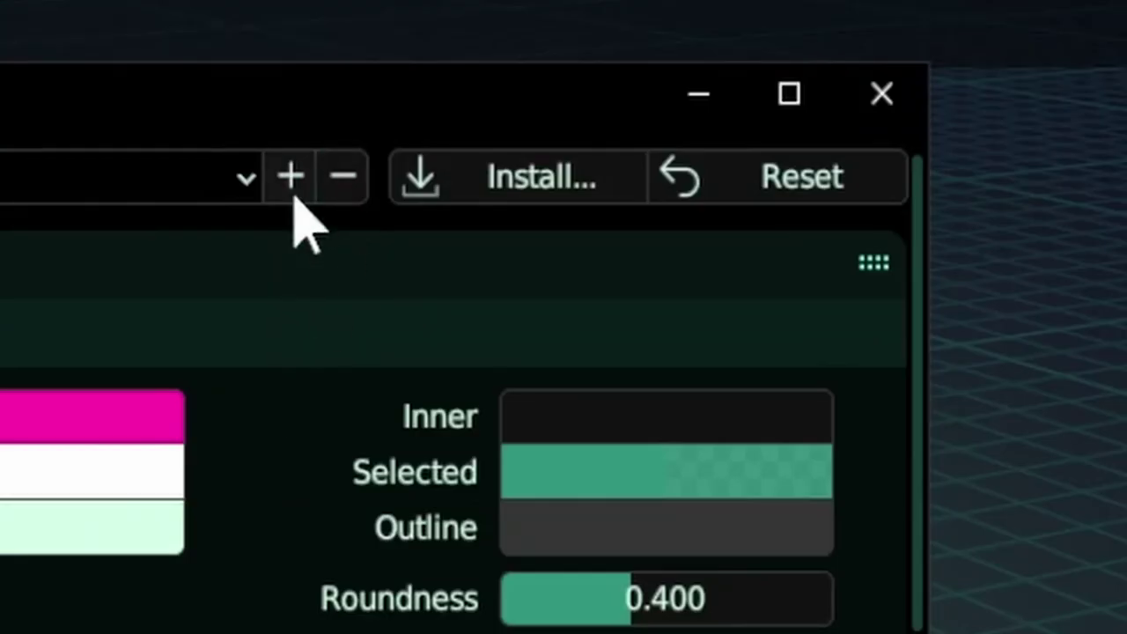
left_click(293, 179)
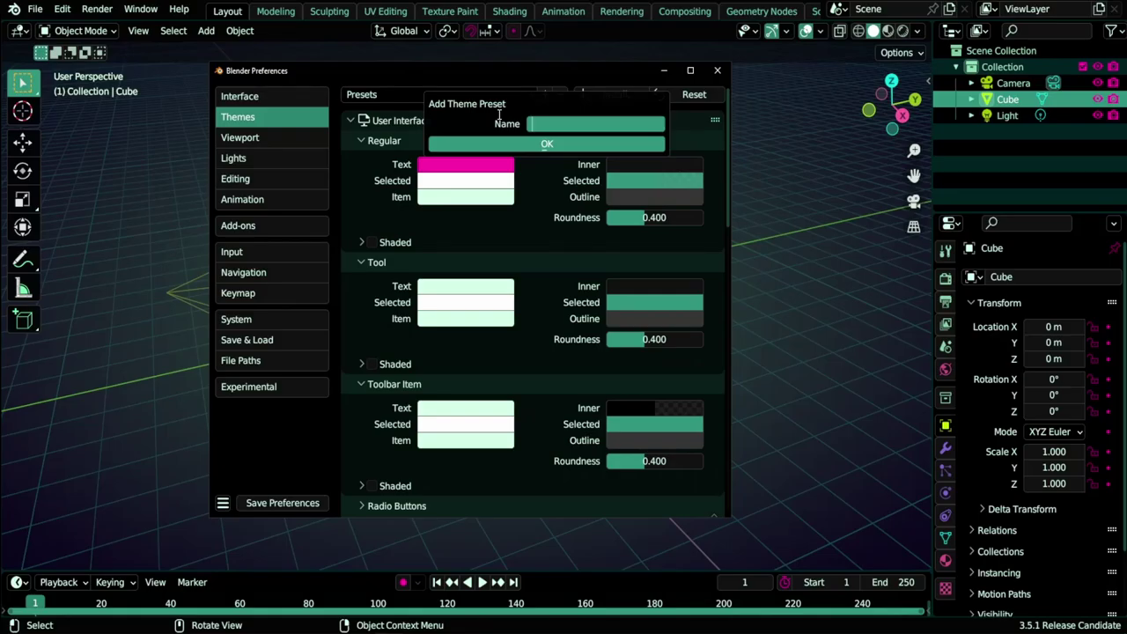
type("Mum")
type("Mundo")
left_click(545, 144)
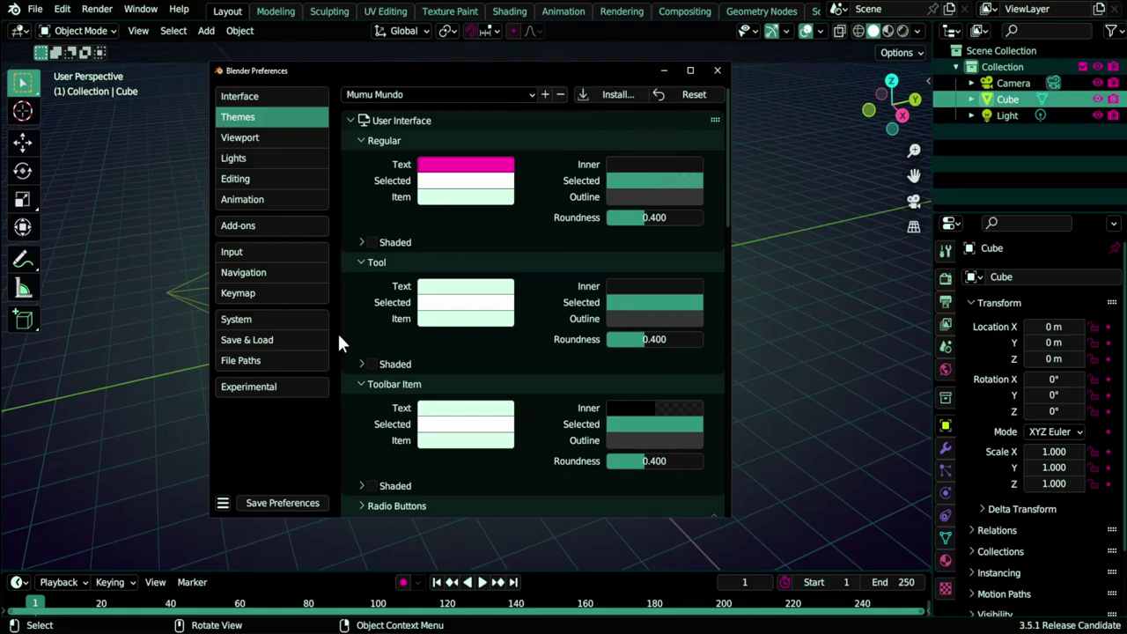
left_click(466, 164)
left_click(496, 226)
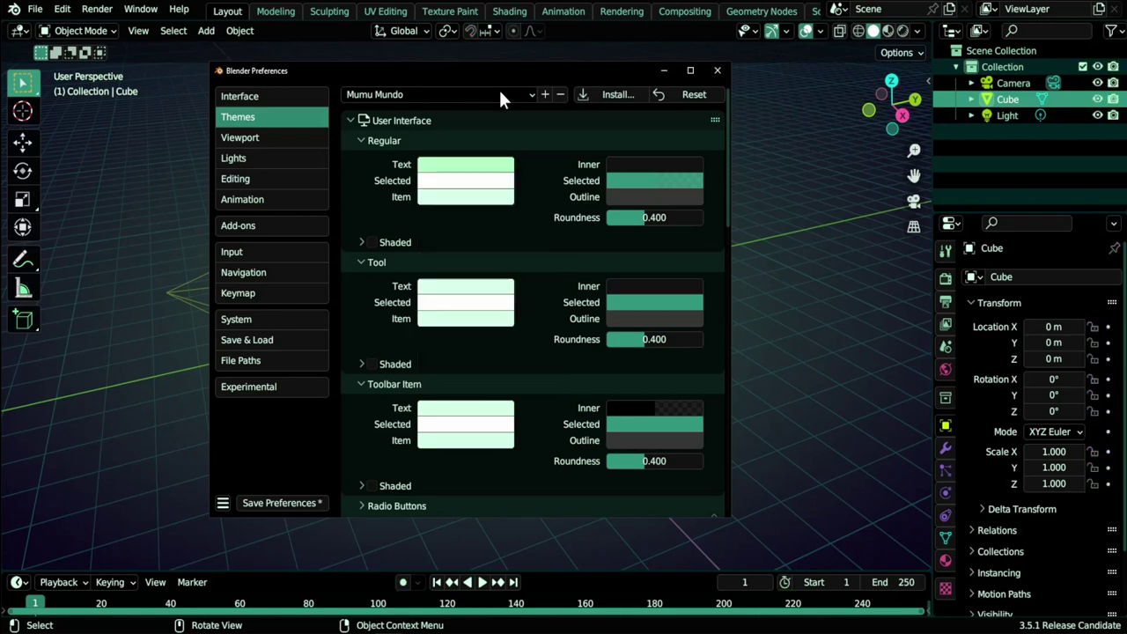
- Reload Mumu Mundo and copy the Tool text colour onto Regular text
left_click(499, 94)
left_click(396, 210)
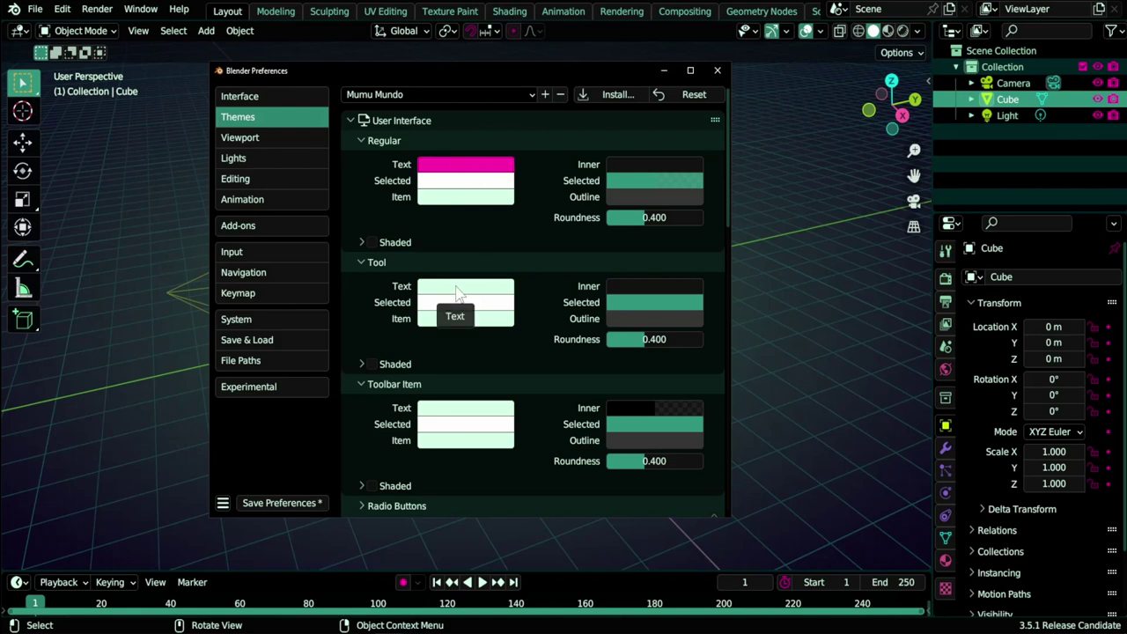
left_click_drag(457, 293, 476, 178)
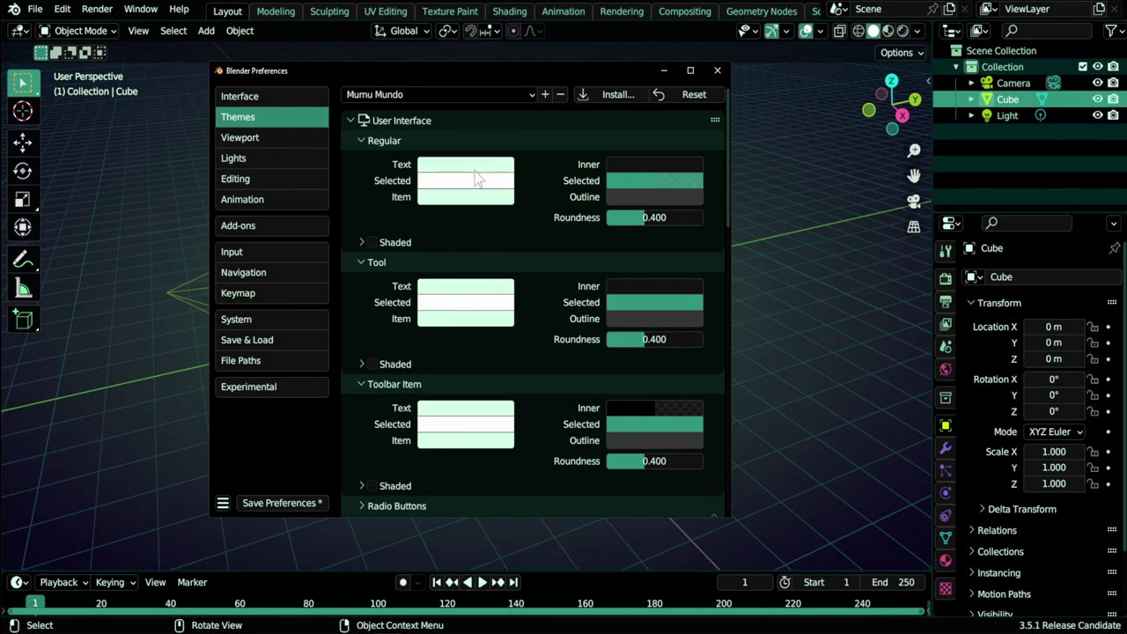
- Delete the old Mumu Mundo preset and save the current theme as 'Mumu Mundo' again
left_click(560, 94)
left_click(546, 94)
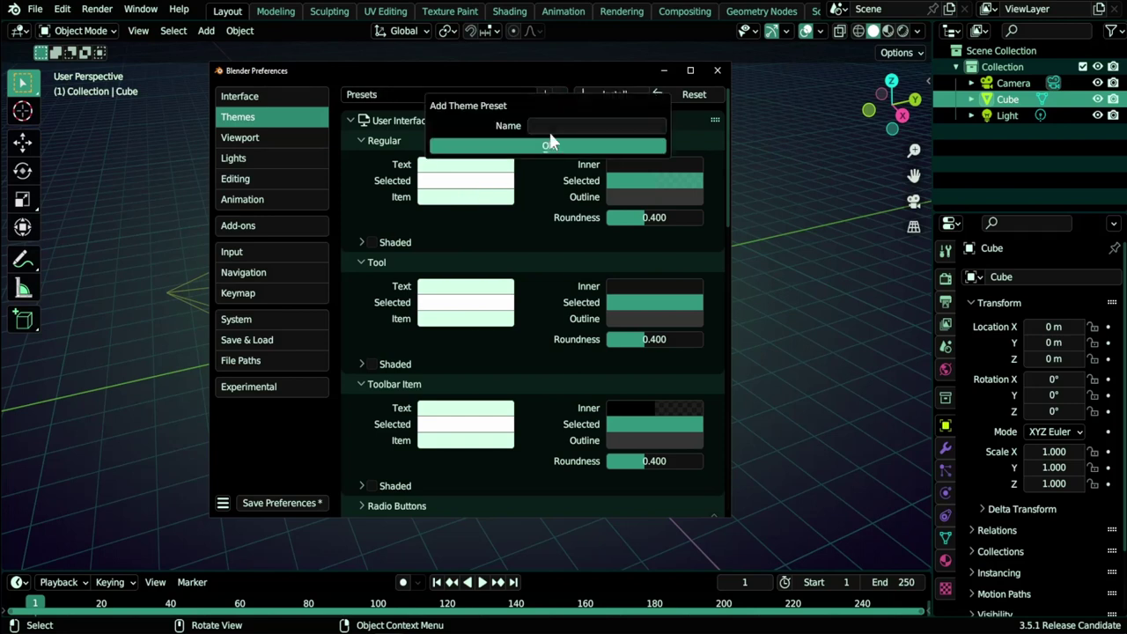
left_click(552, 128)
type("Mumu Mundo")
left_click(549, 144)
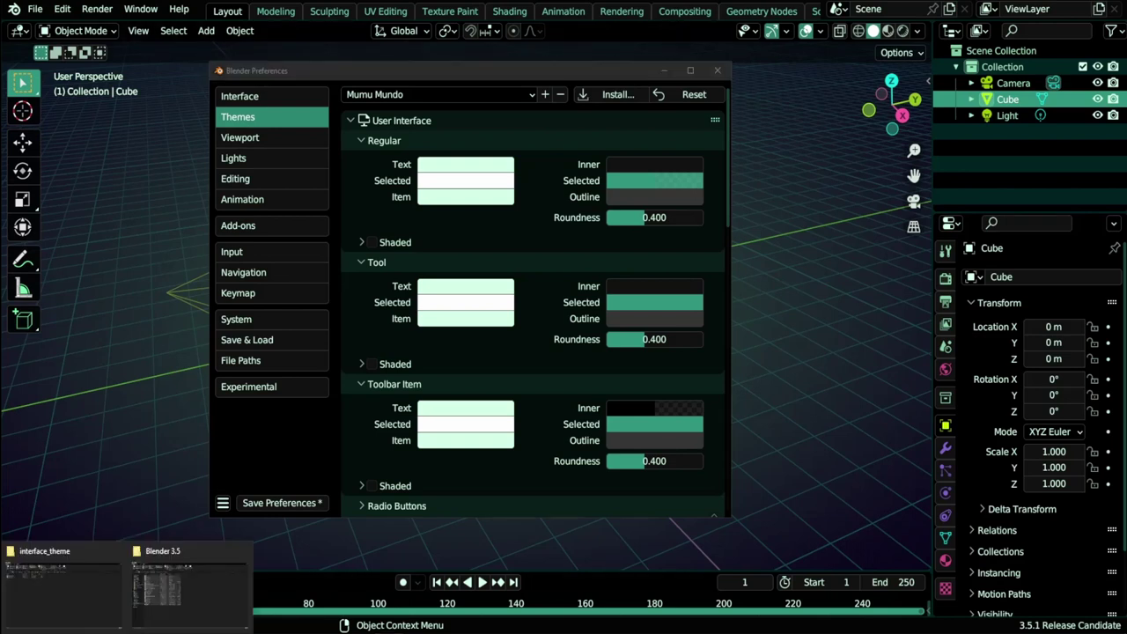
- Select Mumu_Mundo.xml in the interface_theme folder, copy the folder path, and return to Blender
left_click(77, 588)
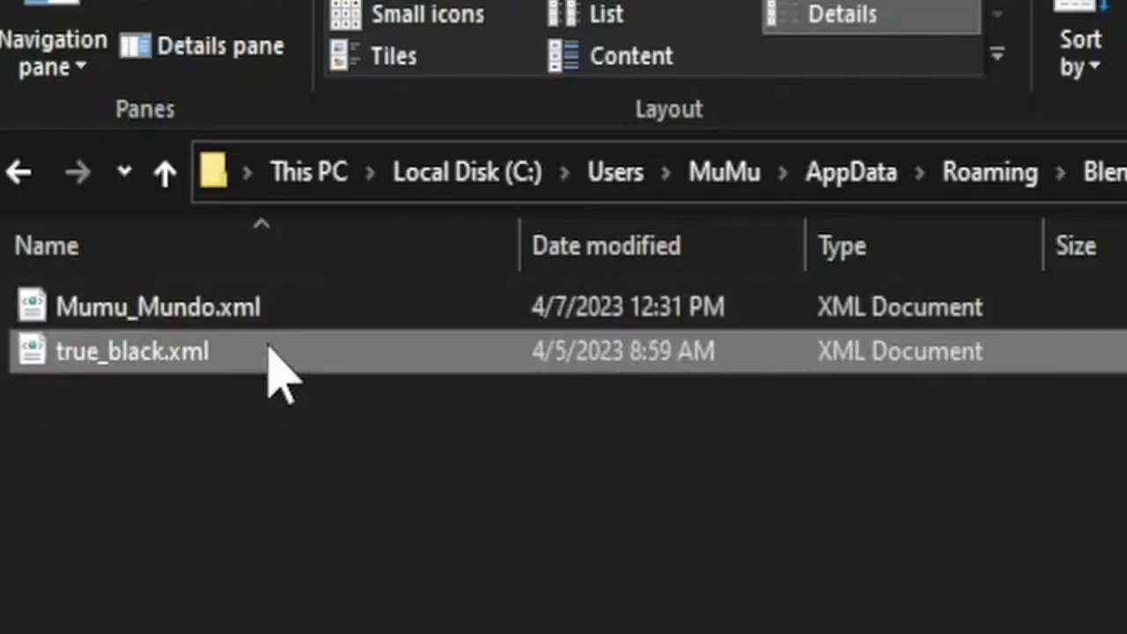
key("Up")
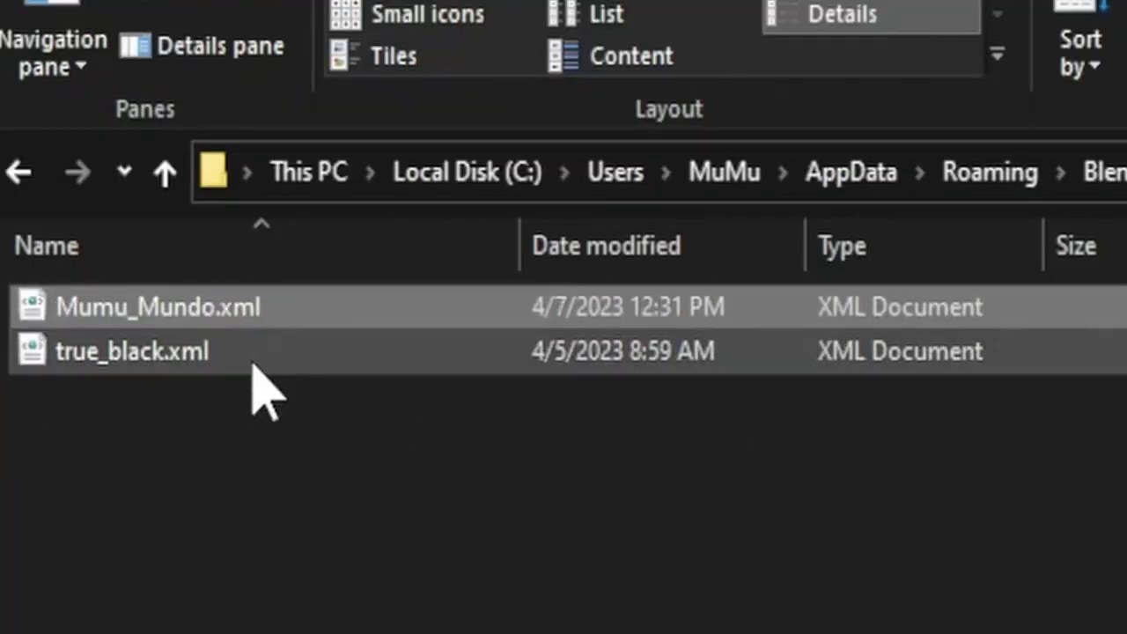
key("alt+d")
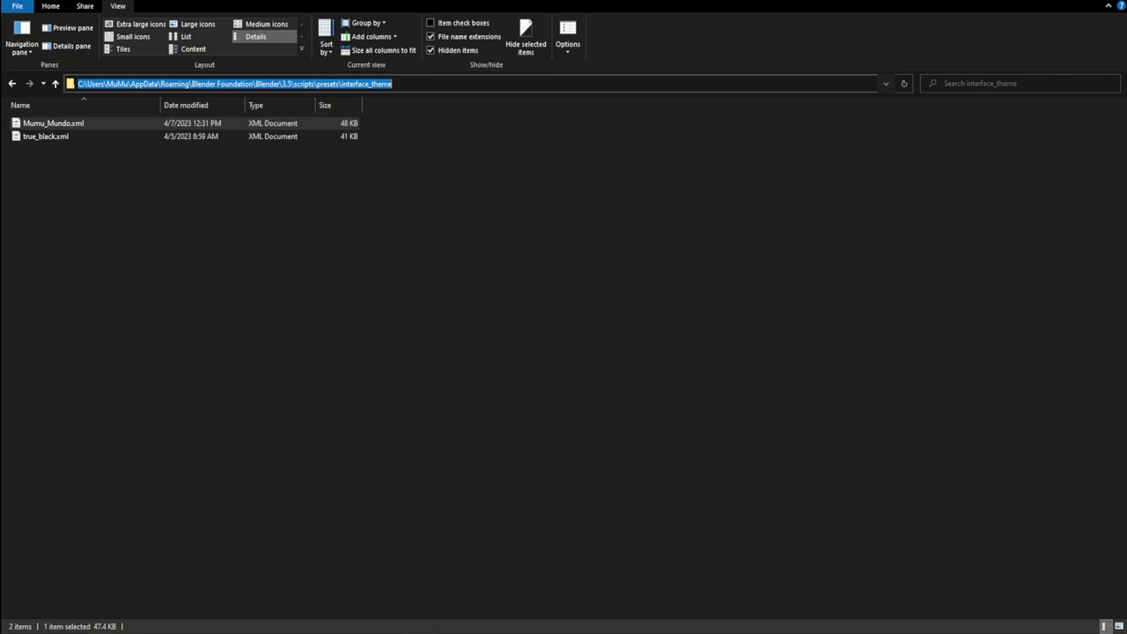
left_click(393, 624)
- Split the 3D viewport and turn the right-hand area into a Text Editor
left_click(328, 592)
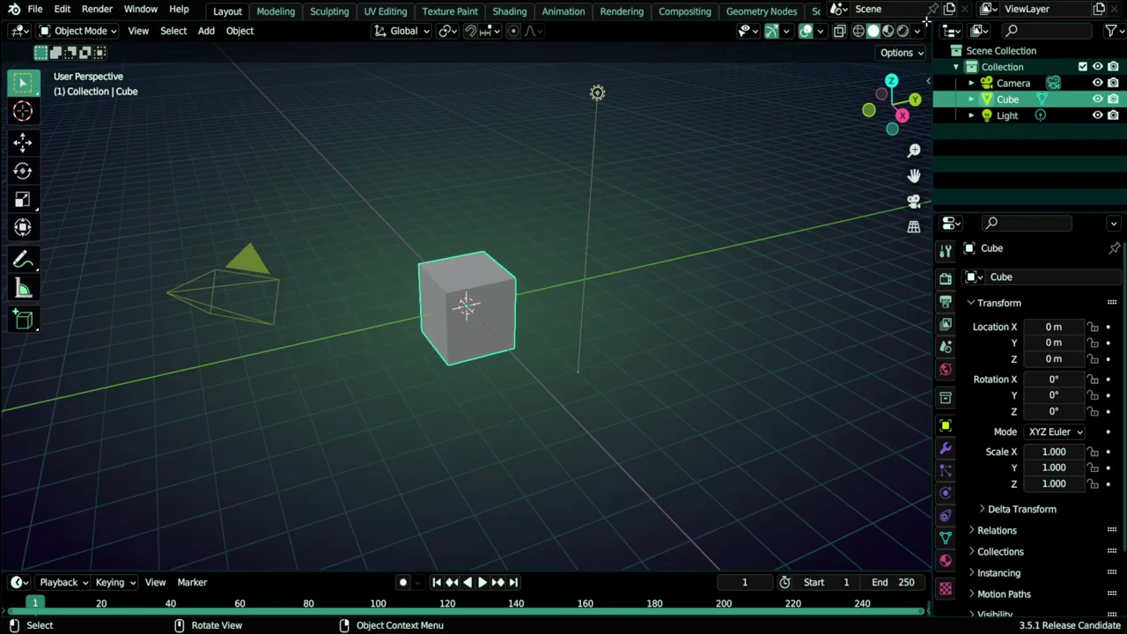
left_click_drag(925, 24, 425, 53)
left_click(443, 30)
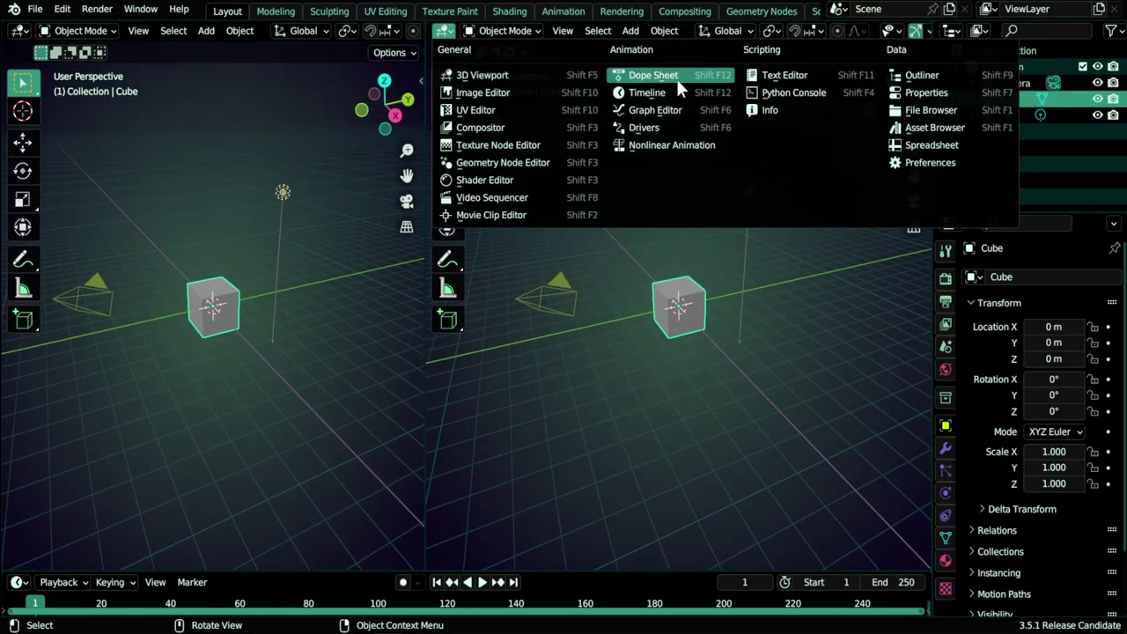
left_click(762, 75)
- Browse to the pasted interface_theme folder, disable file filtering, and select Mumu_Mundo.xml
left_click(712, 31)
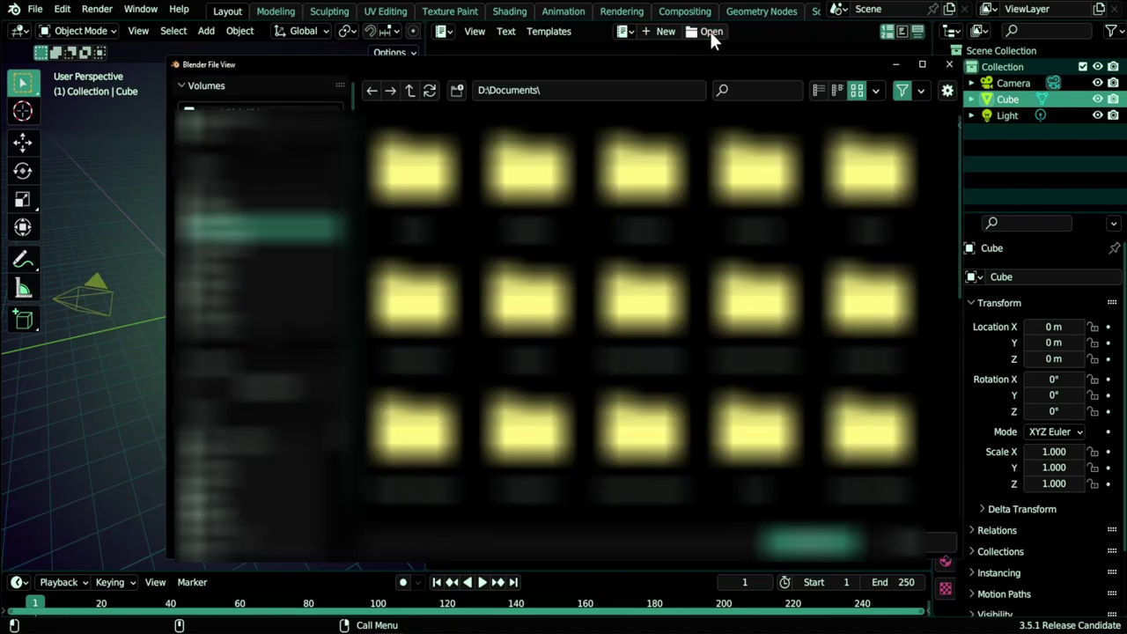
left_click(556, 89)
key("ctrl+v")
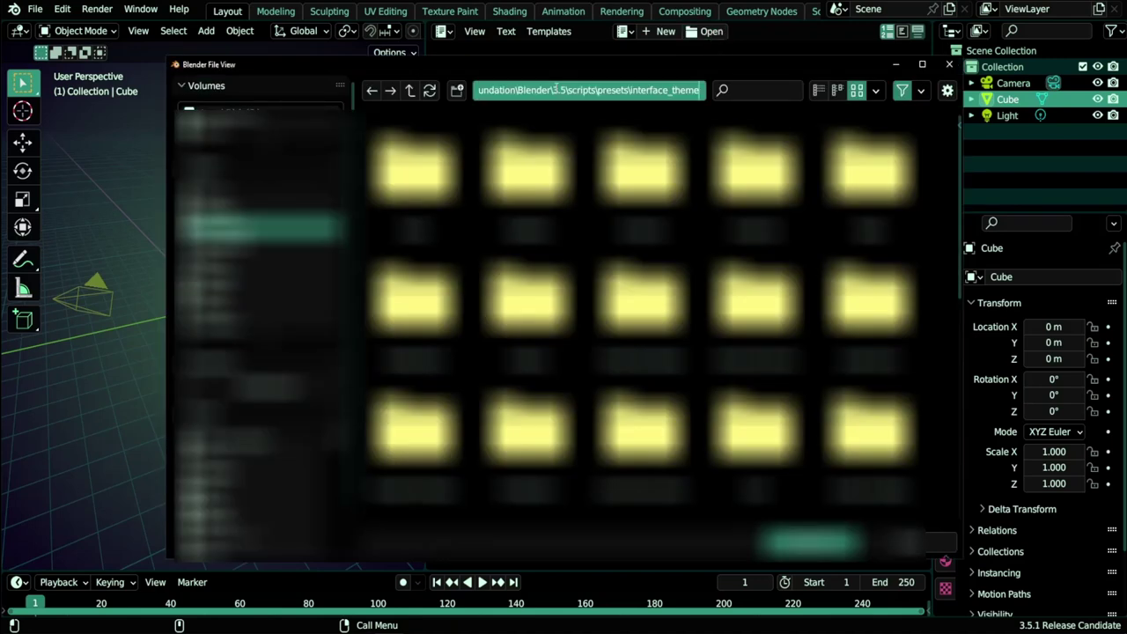
key("Return")
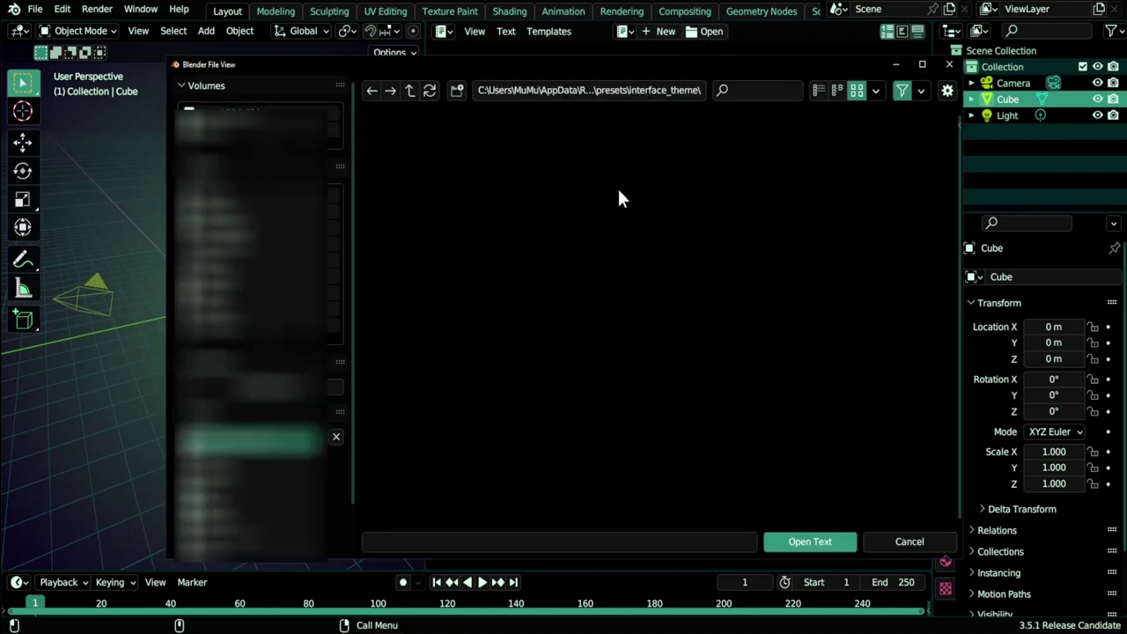
left_click(921, 89)
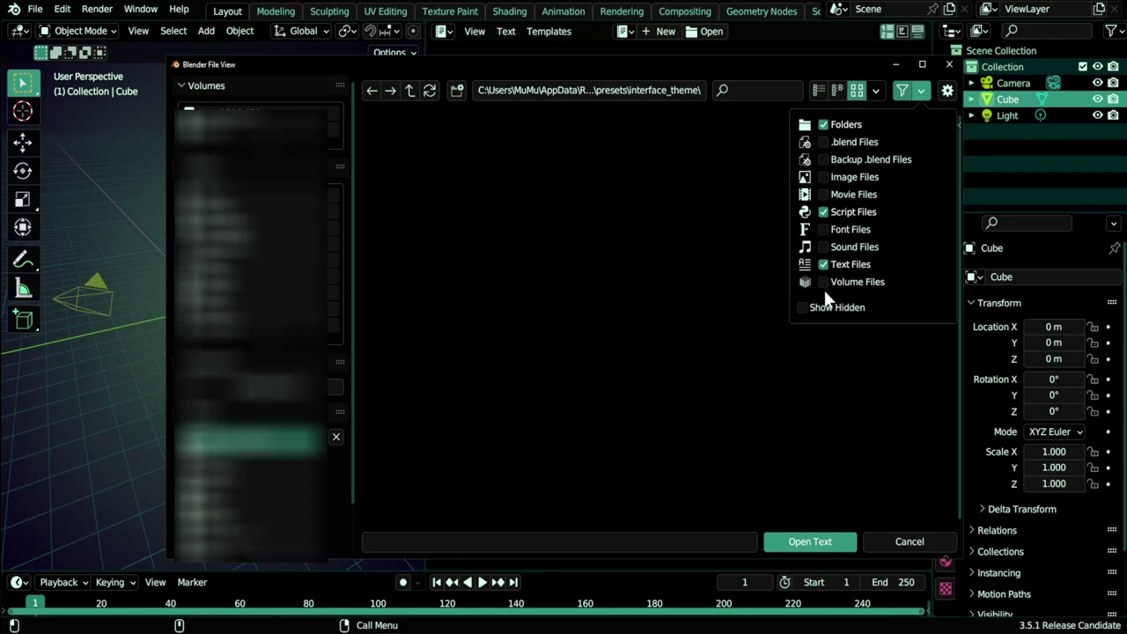
left_click(921, 90)
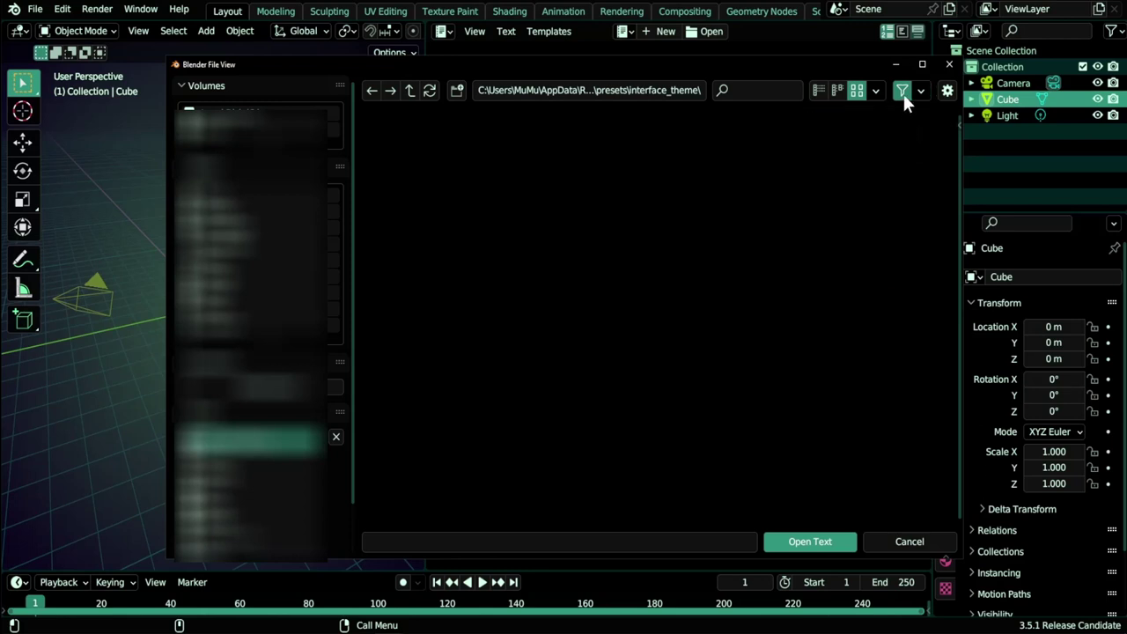
left_click(902, 91)
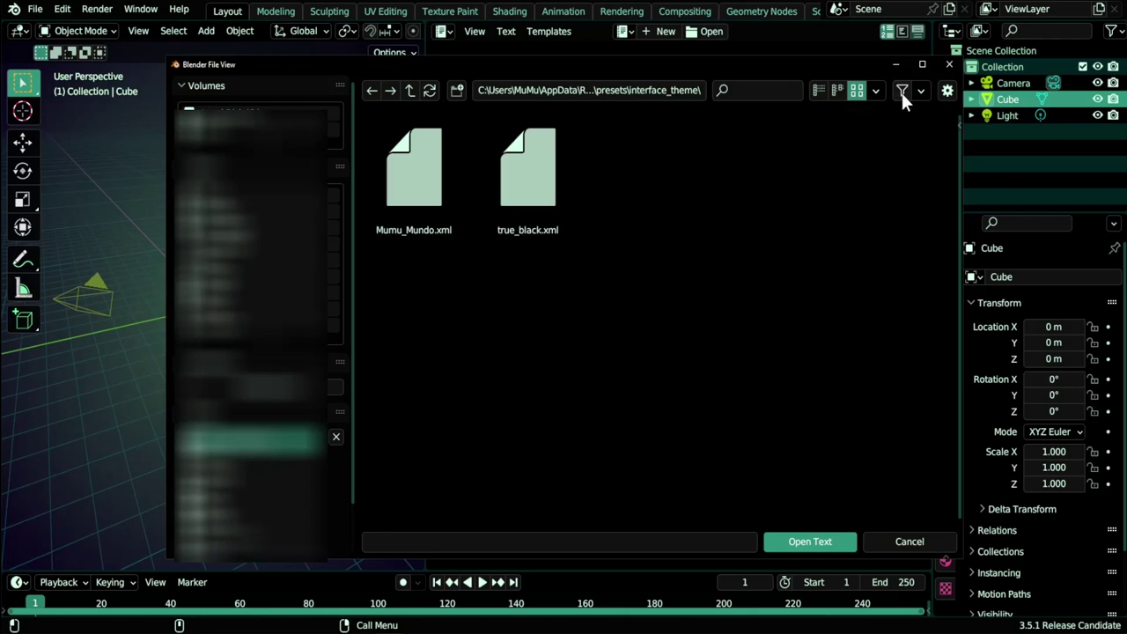
left_click(413, 168)
- Open Mumu_Mundo.xml in the Text Editor and bring up Find & Replace
left_click(810, 541)
scroll(571, 139, "down", 10)
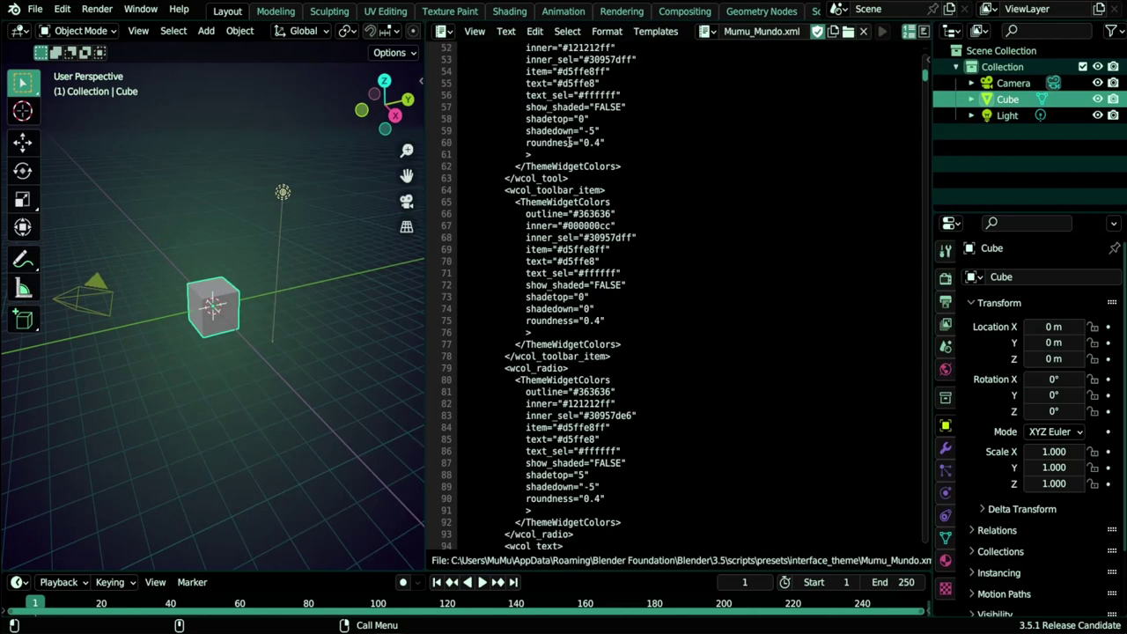
scroll(570, 139, "down", 3)
scroll(568, 72, "up", 15)
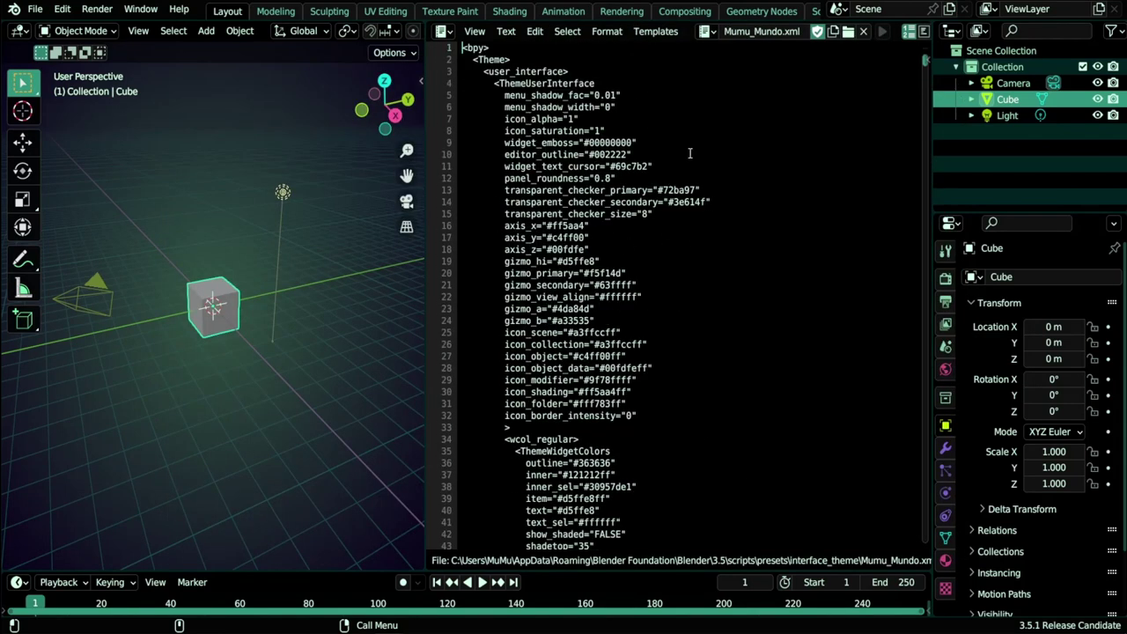
left_click(534, 32)
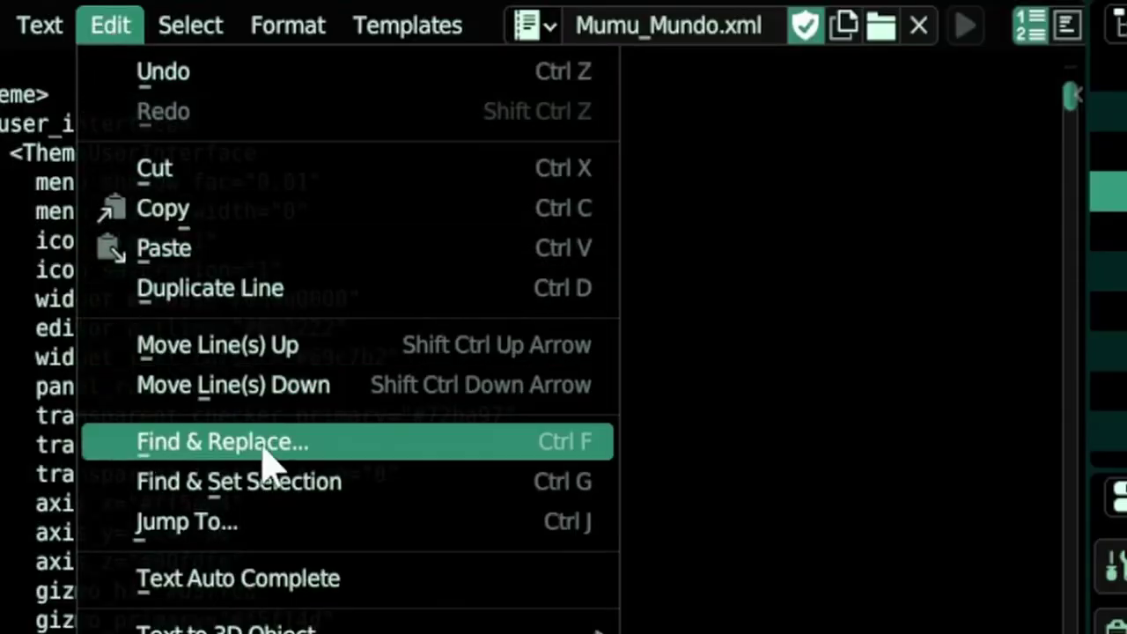
left_click(468, 441)
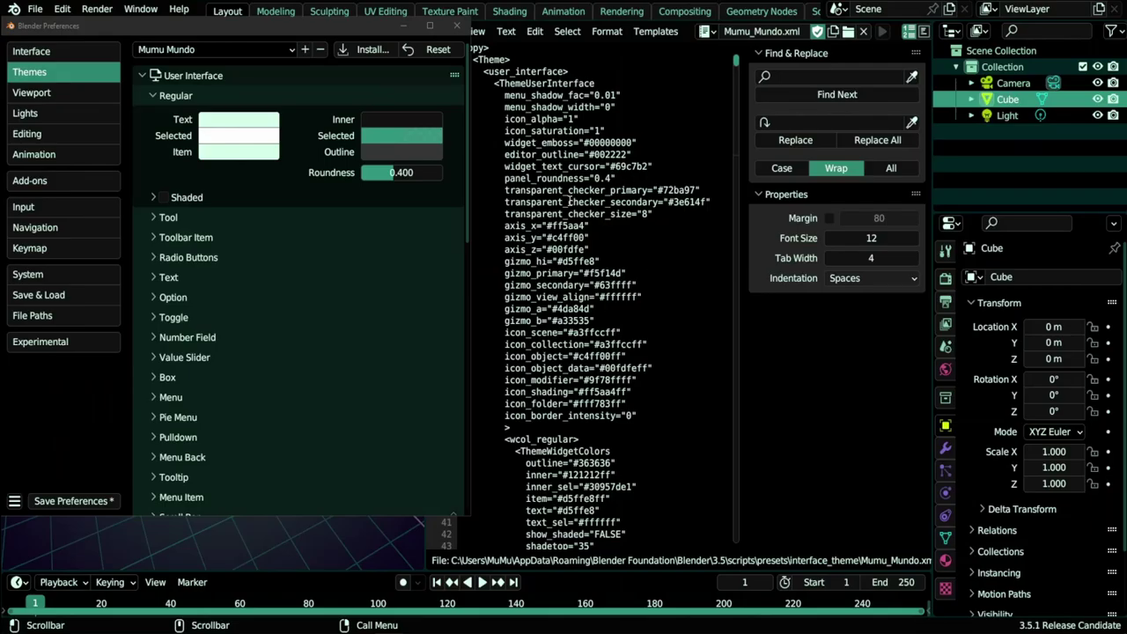
- Select roundness="0.4" in the XML and make it the Find term
scroll(571, 203, "down", 7)
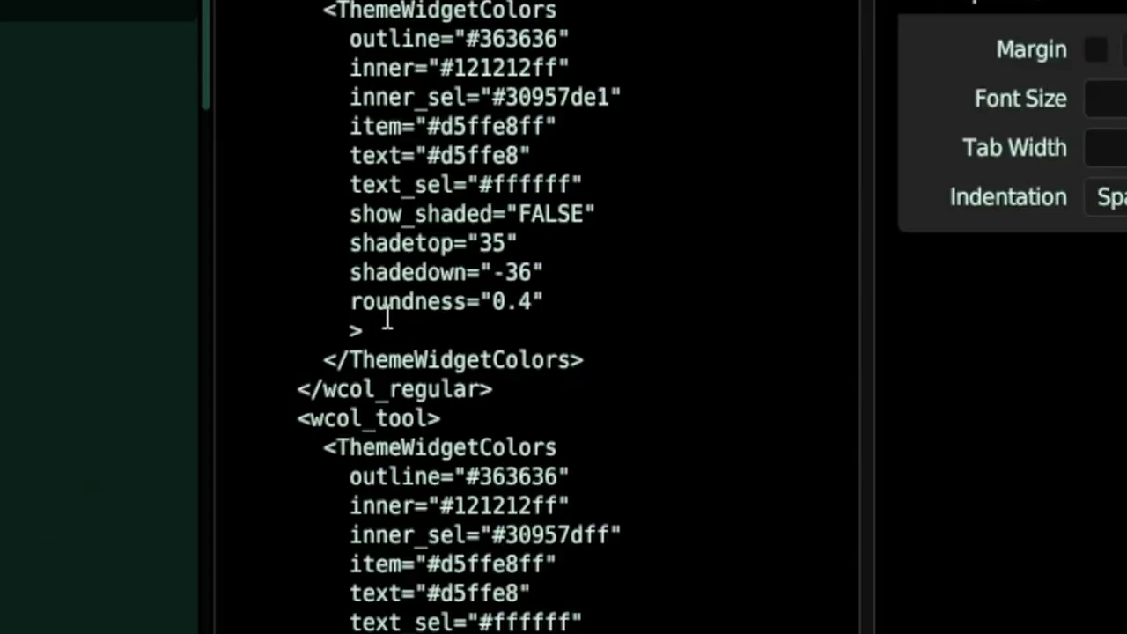
left_click_drag(581, 295, 350, 301)
left_click_drag(546, 302, 482, 302)
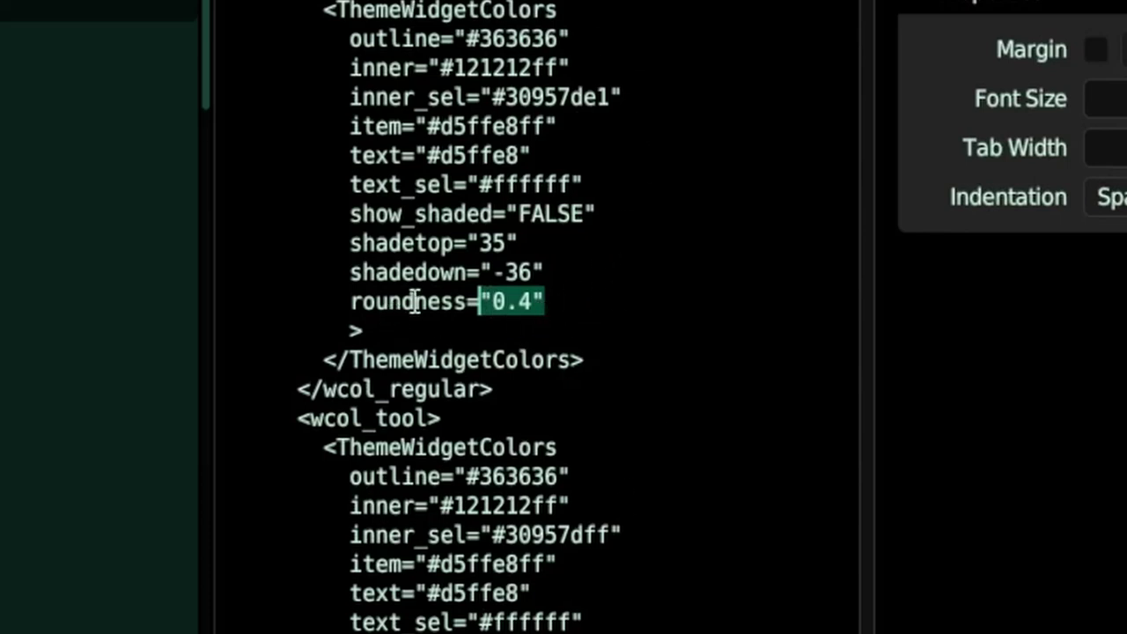
left_click_drag(352, 302, 558, 322)
key("ctrl+c")
key("ctrl+f")
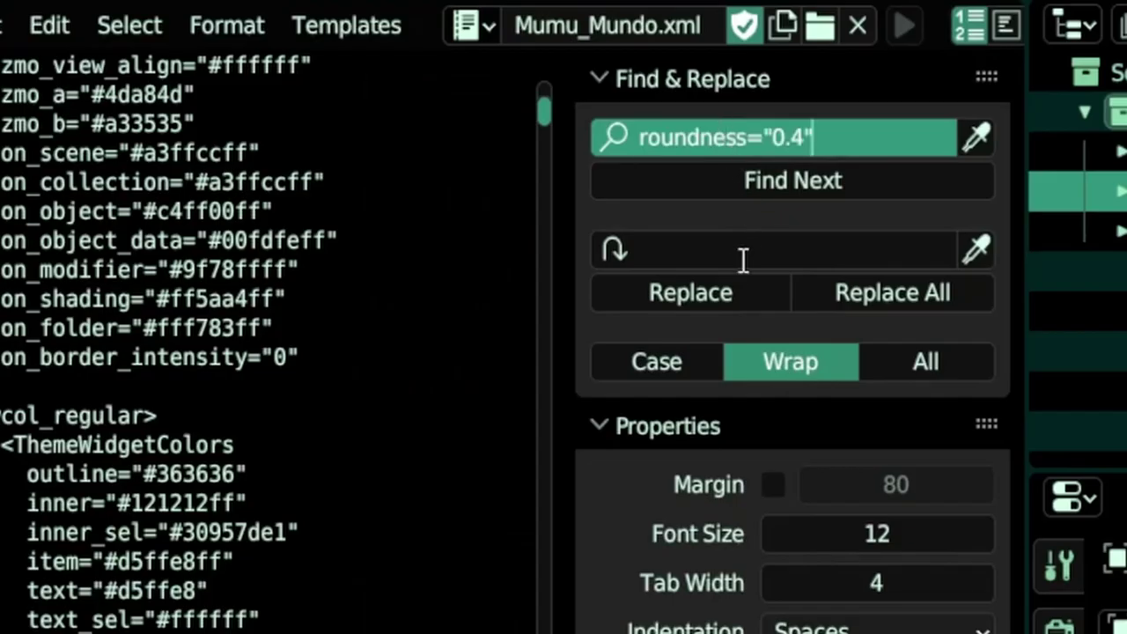
key("Return")
- Enter roundness="0.8" as the replacement text
left_click(722, 255)
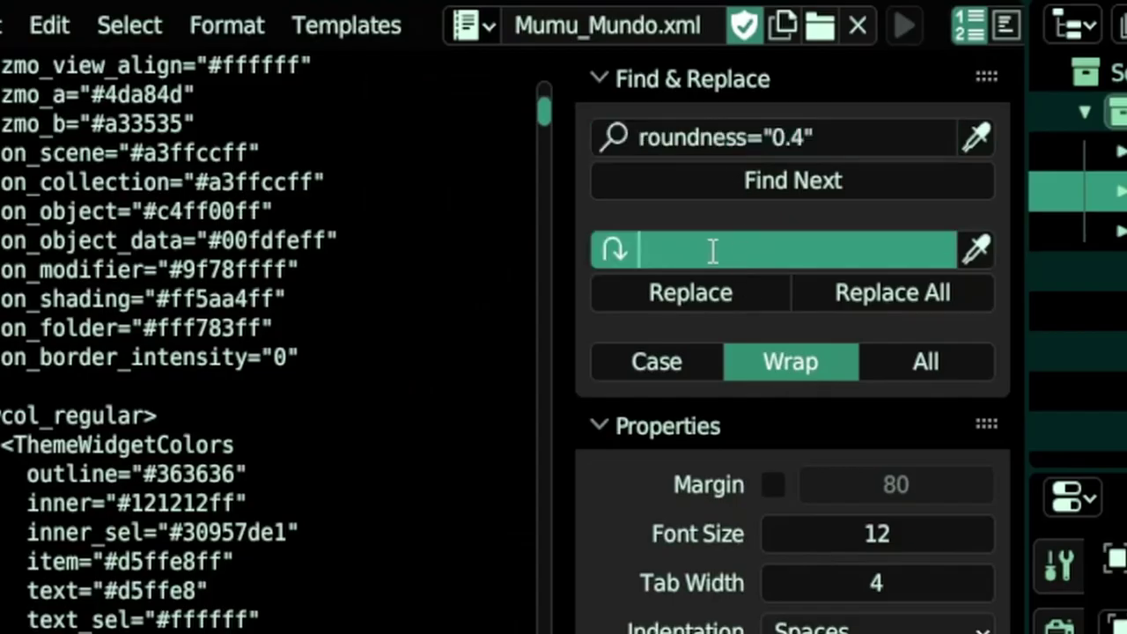
key("ctrl+v")
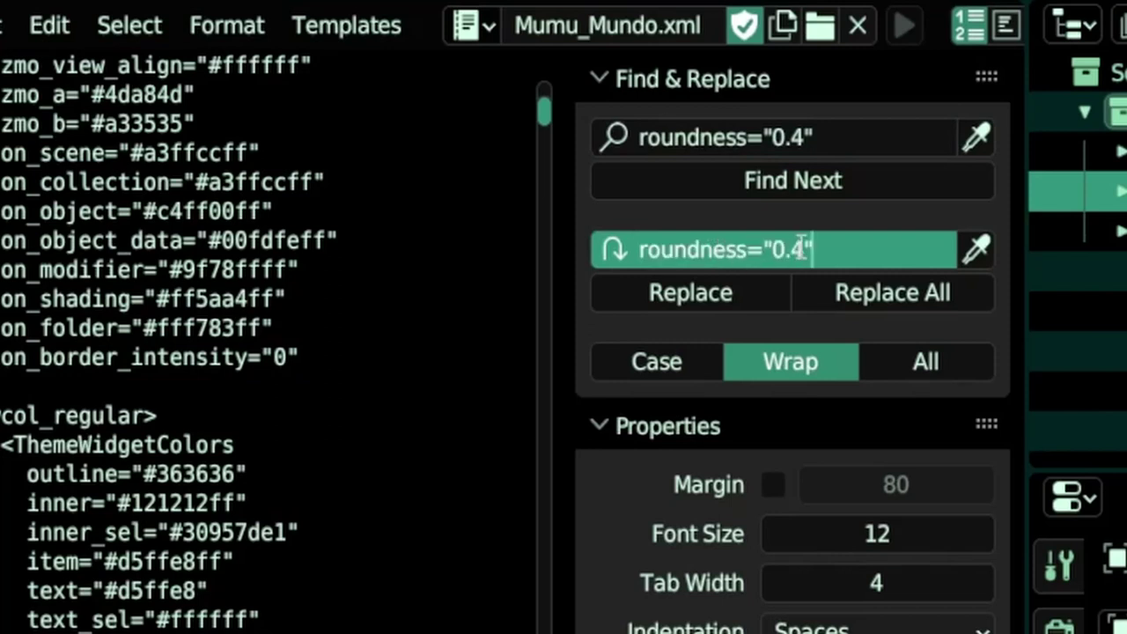
left_click(791, 249)
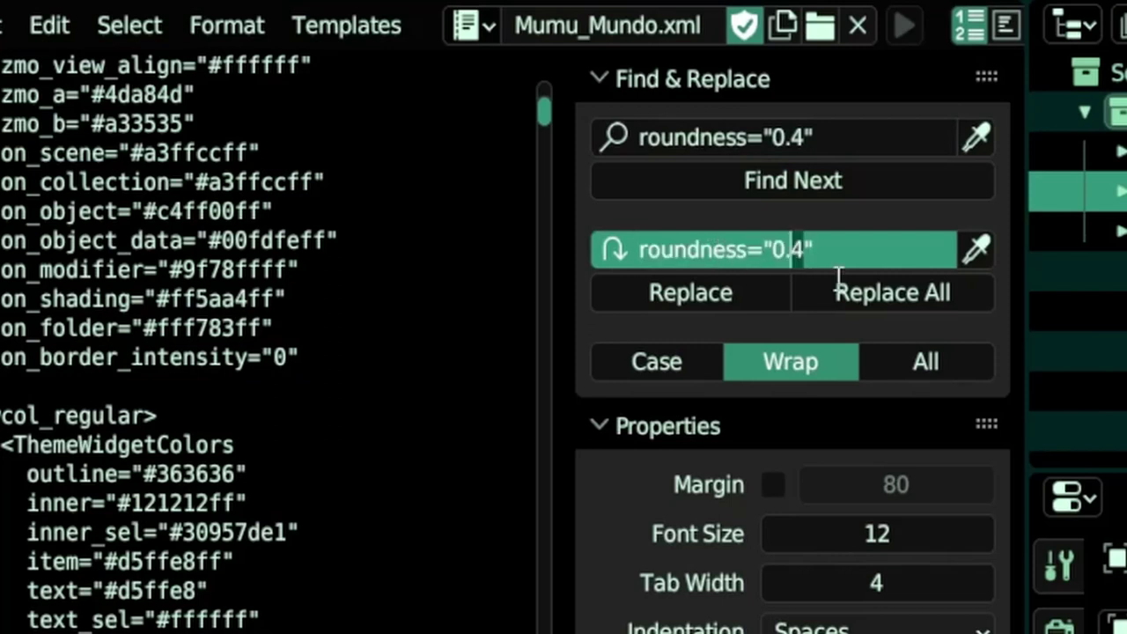
type("8")
key("Return")
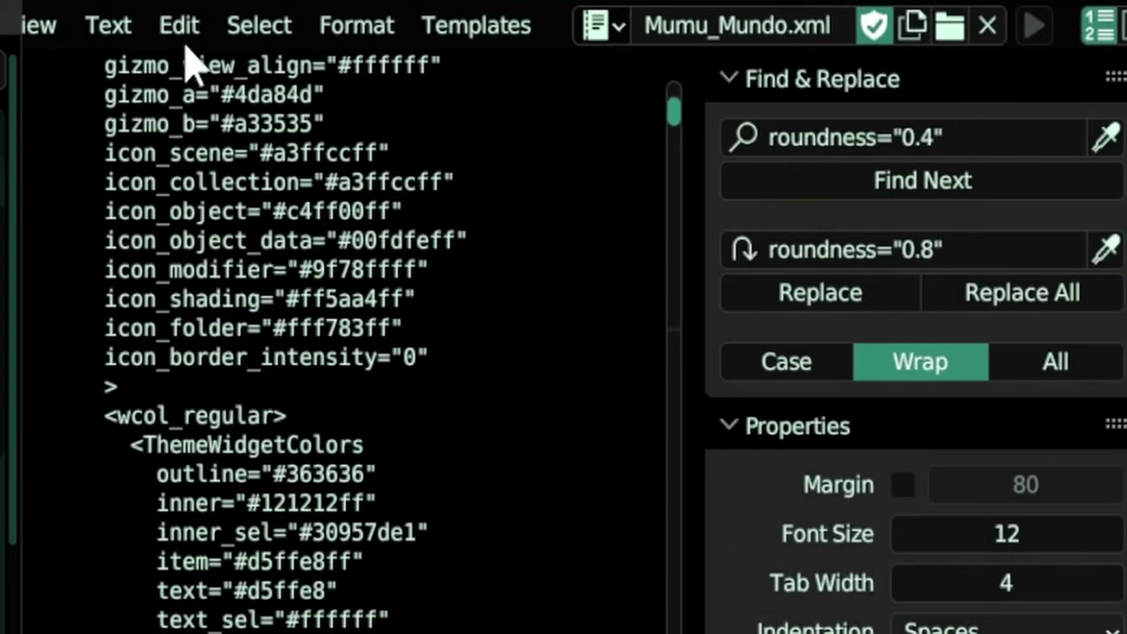
- Replace all roundness 0.4 with 0.8, save the file, and reload the Mumu Mundo preset
left_click(60, 33)
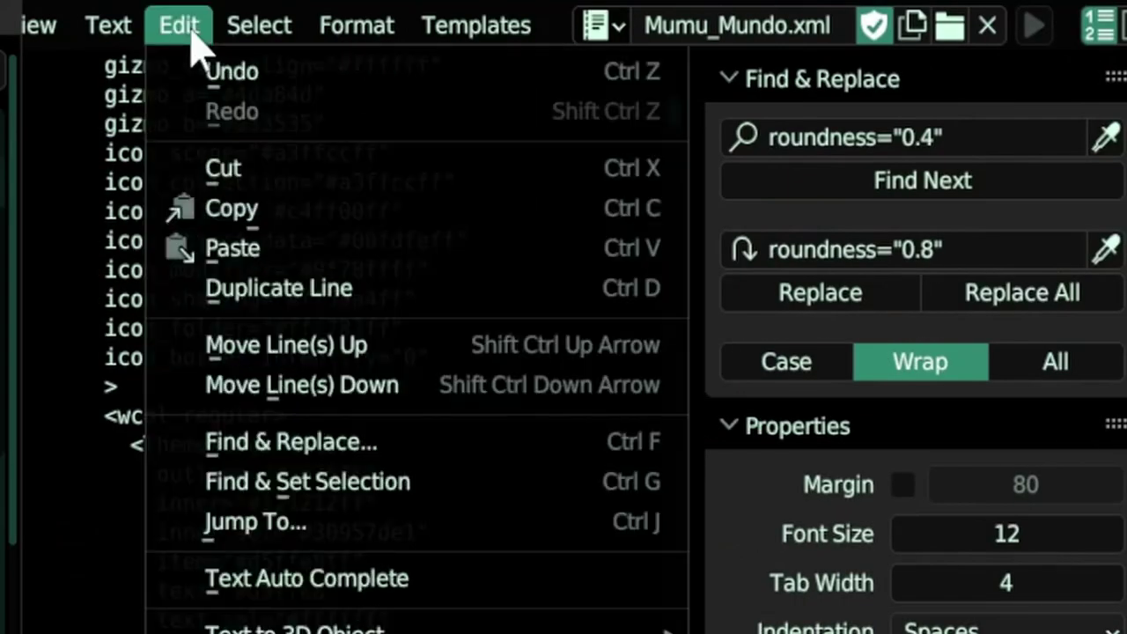
mouse_move(108, 25)
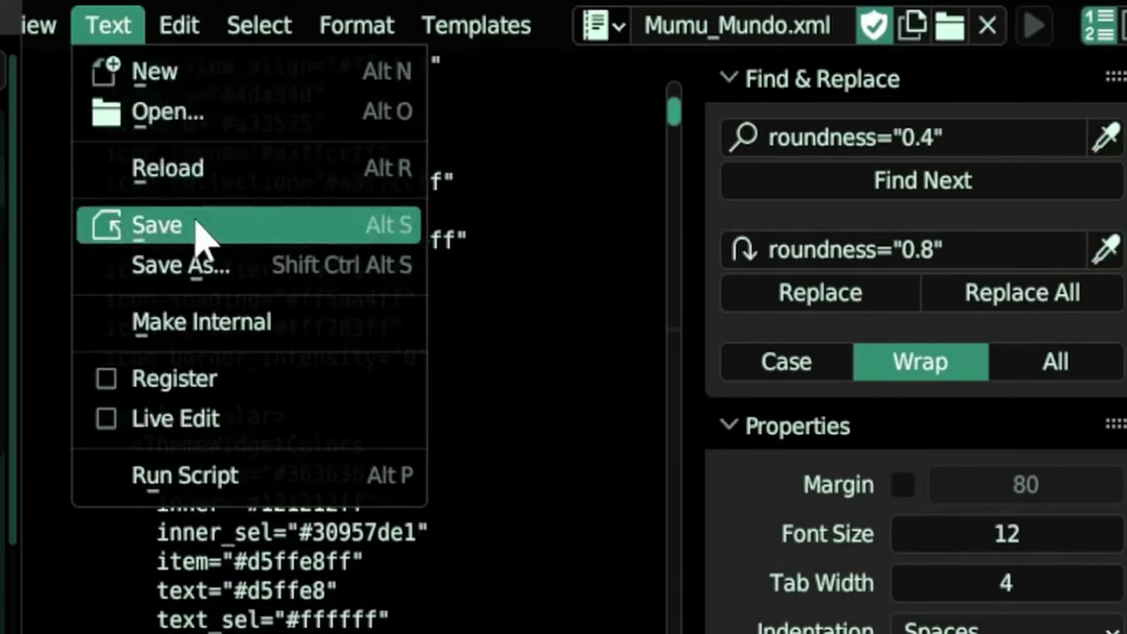
left_click(177, 226)
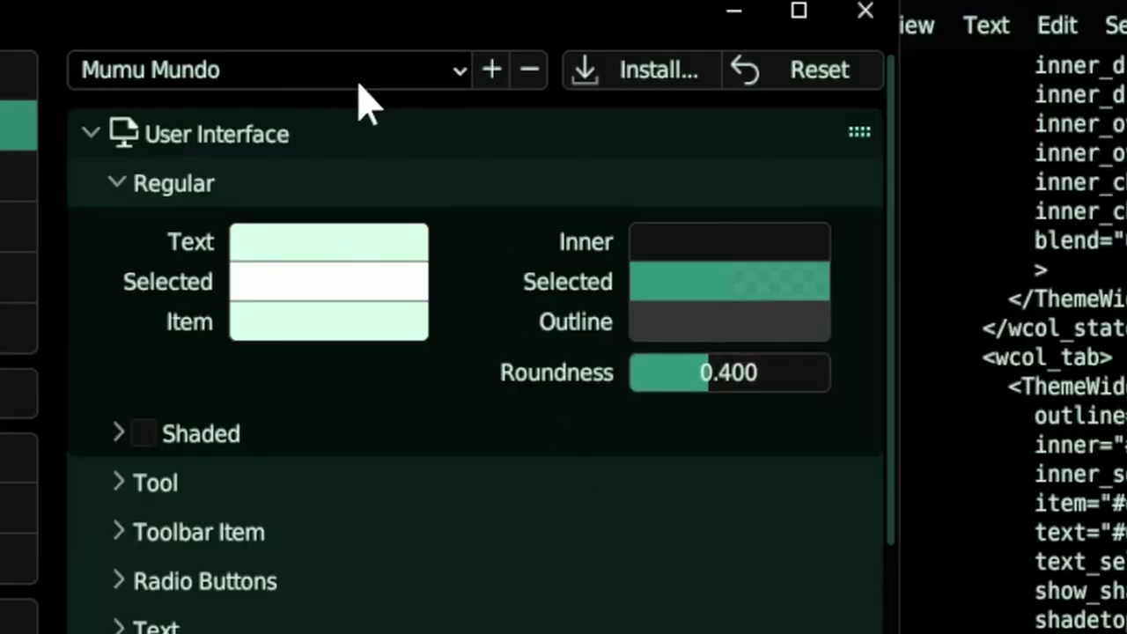
left_click(366, 72)
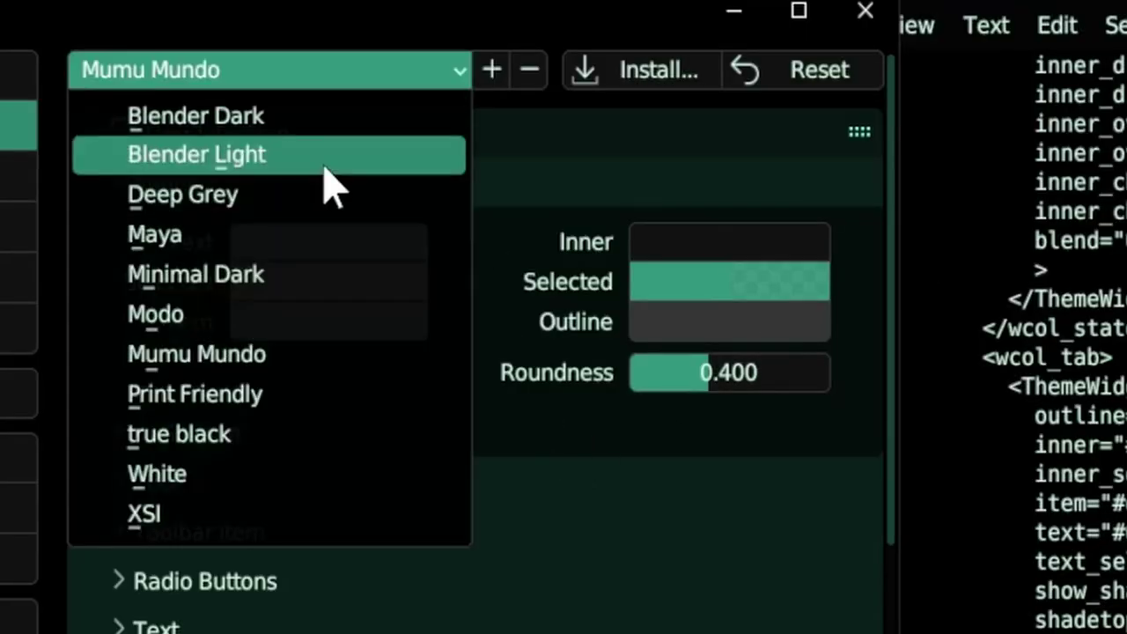
left_click(249, 356)
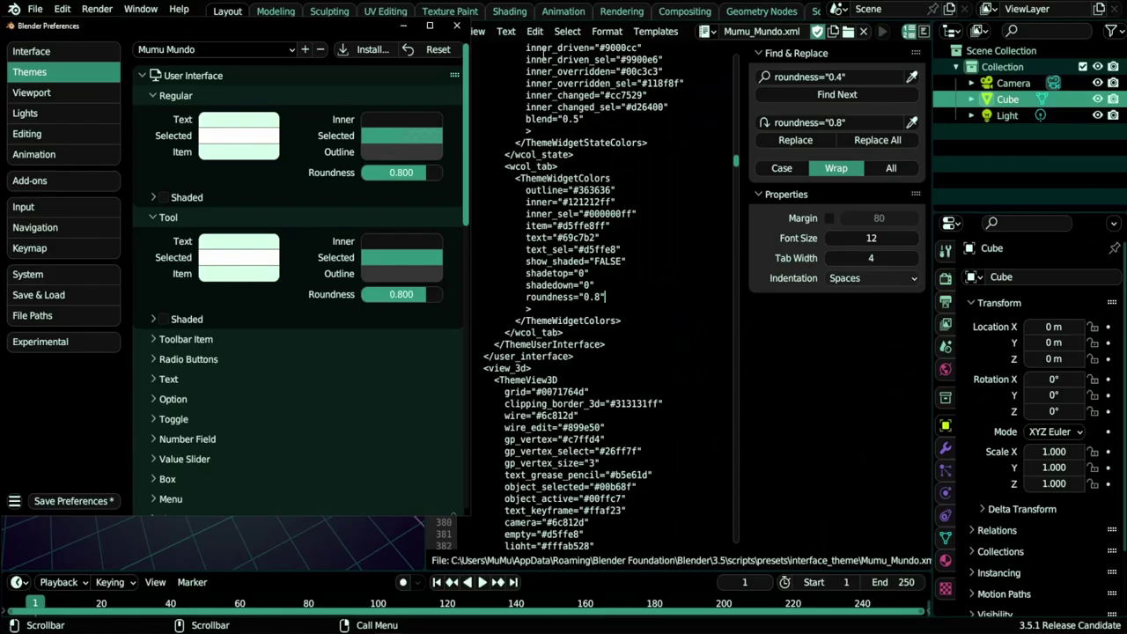
- Undo the replacement, save the reverted file, and reload Mumu Mundo at roundness 0.4
left_click(559, 31)
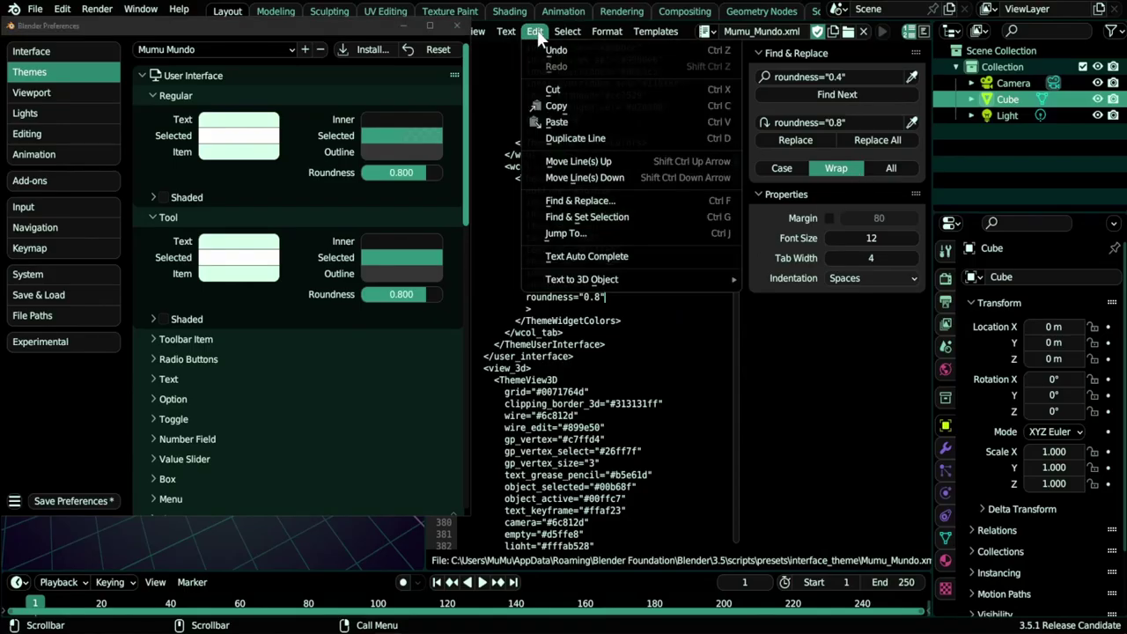
left_click(511, 77)
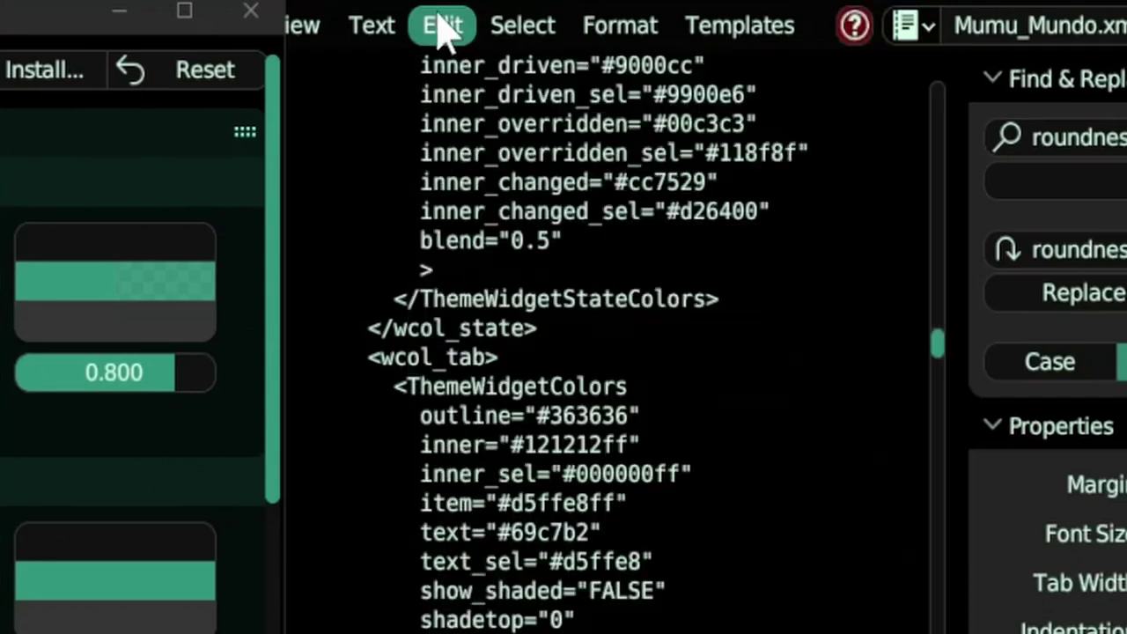
left_click(376, 38)
left_click(392, 227)
left_click(211, 50)
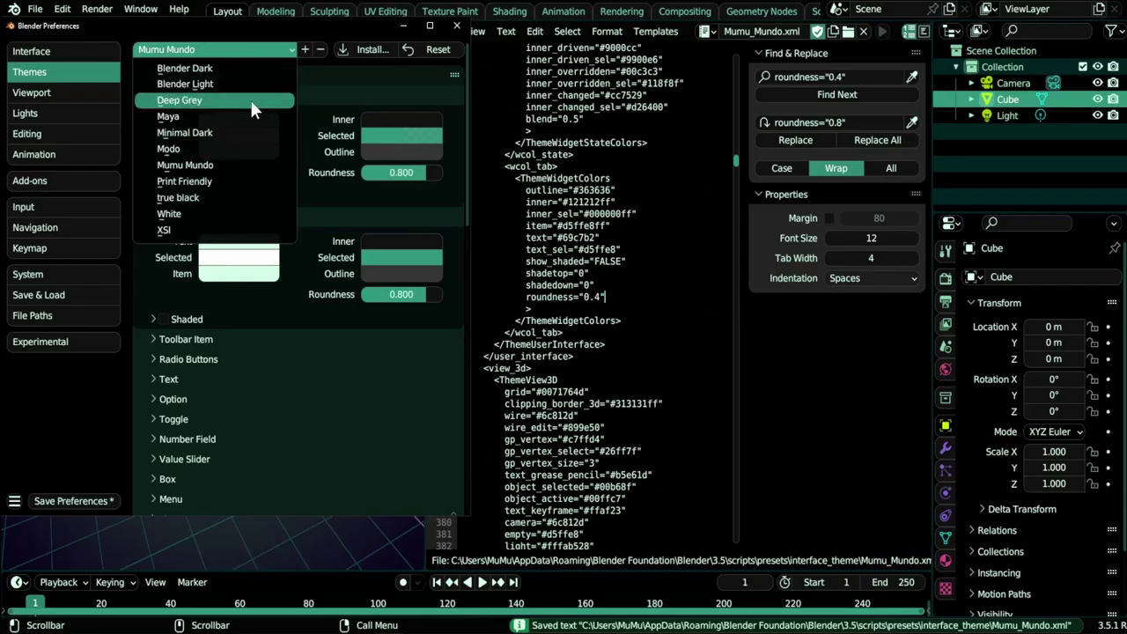
left_click(212, 165)
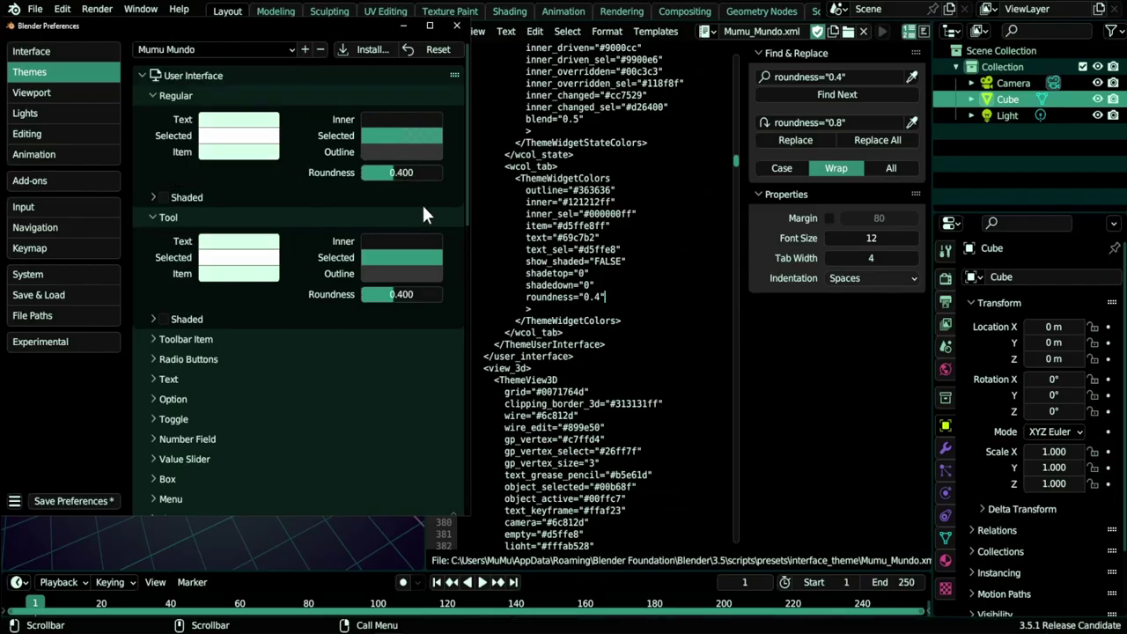
- Set the Find term to 000000 and the replacement to 0000ff
scroll(639, 300, "up", 3)
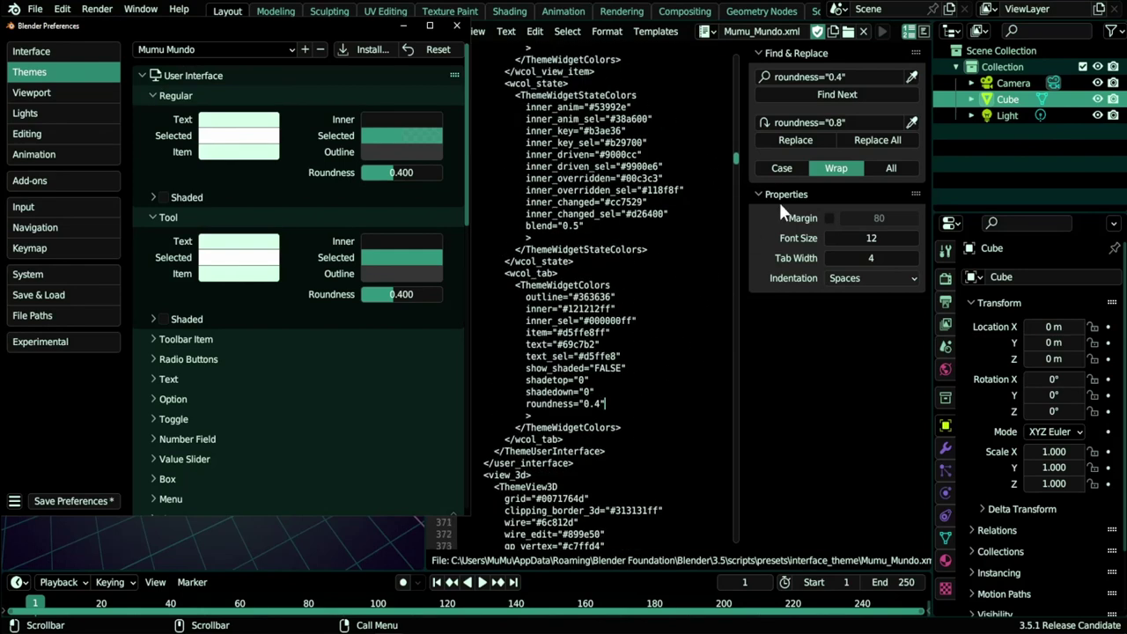
left_click(854, 75)
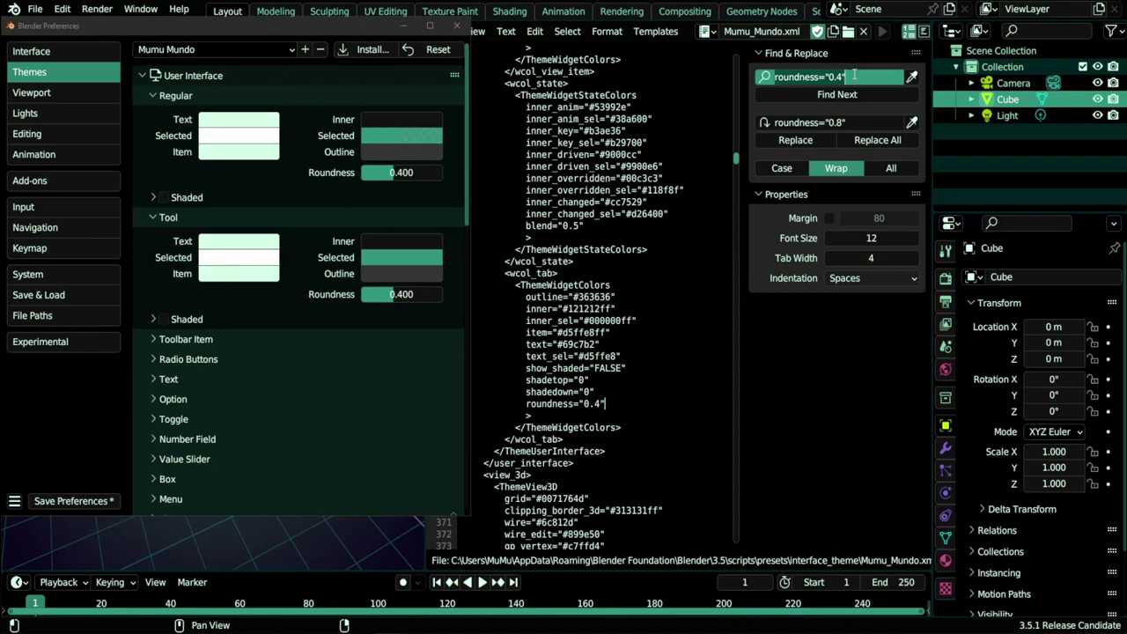
type("000000")
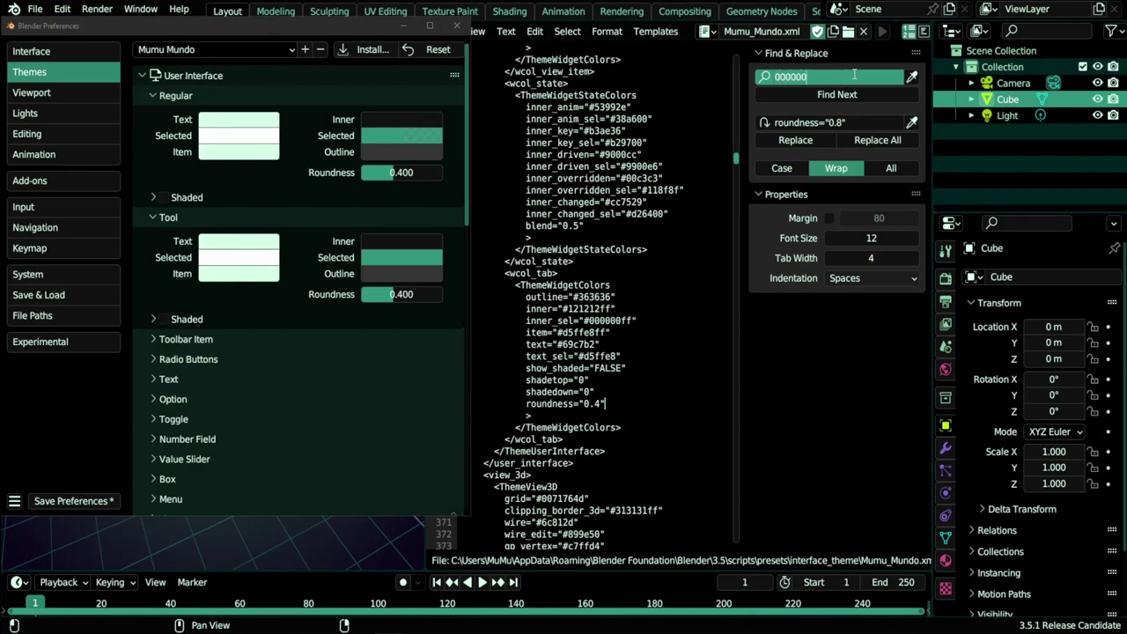
key("Return")
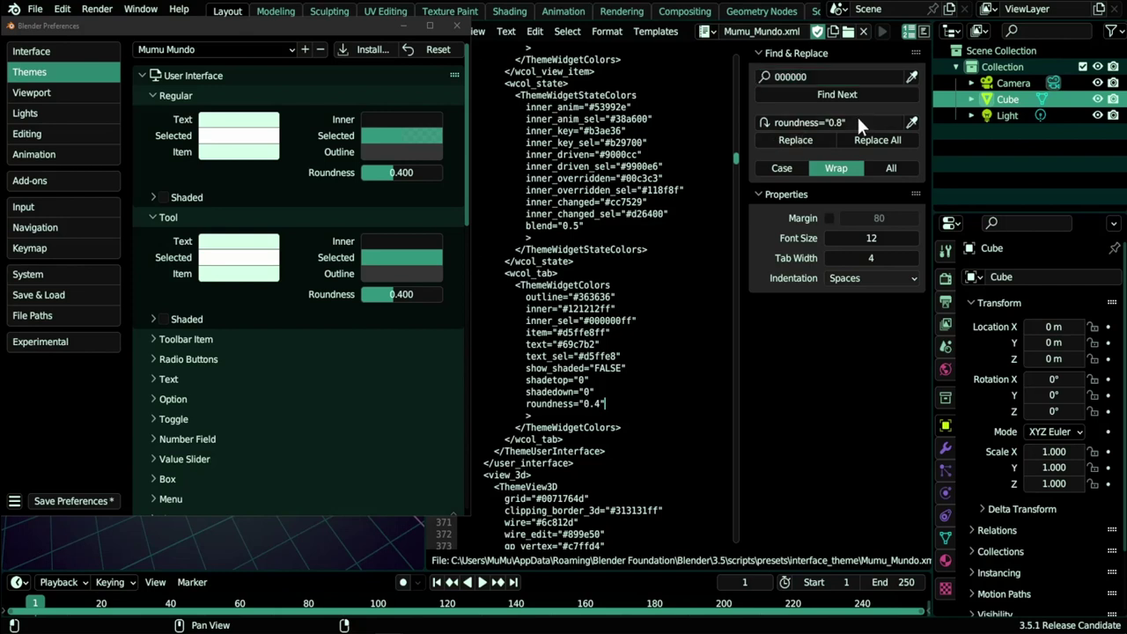
left_click(857, 122)
type("0000ff")
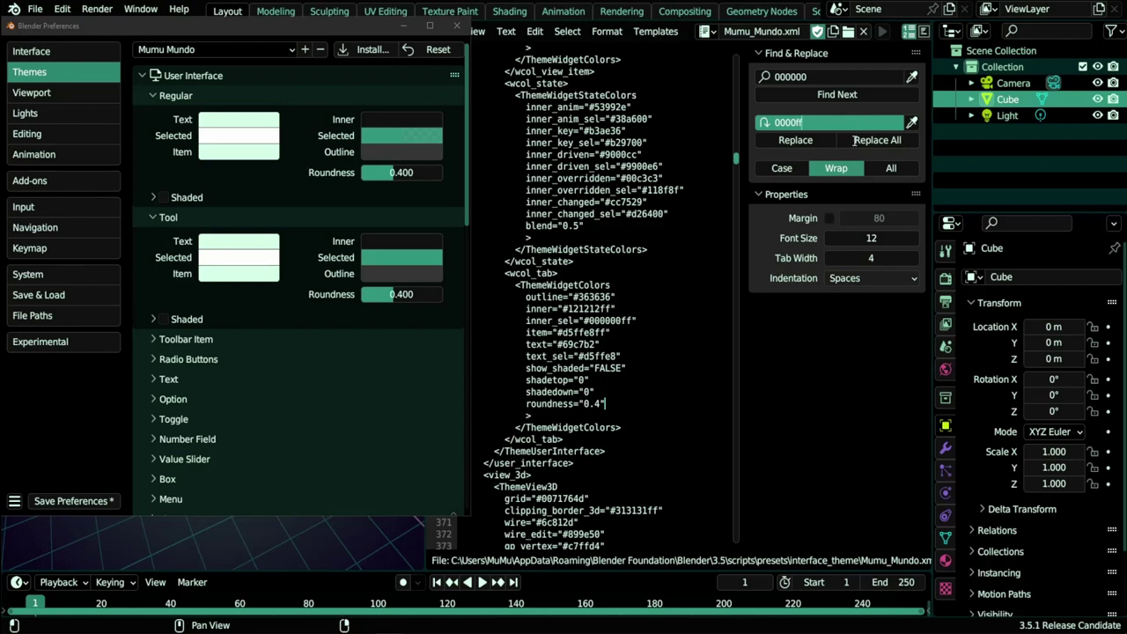
key("Return")
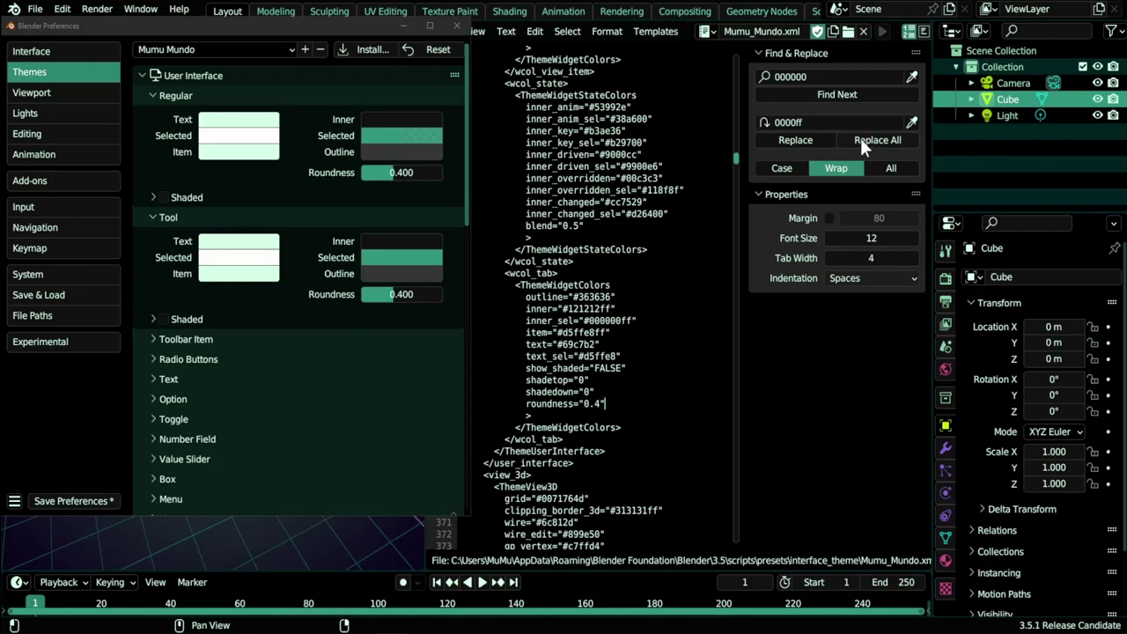
- Replace all matches with 0000ff and save Mumu_Mundo.xml
left_click(860, 135)
left_click(513, 34)
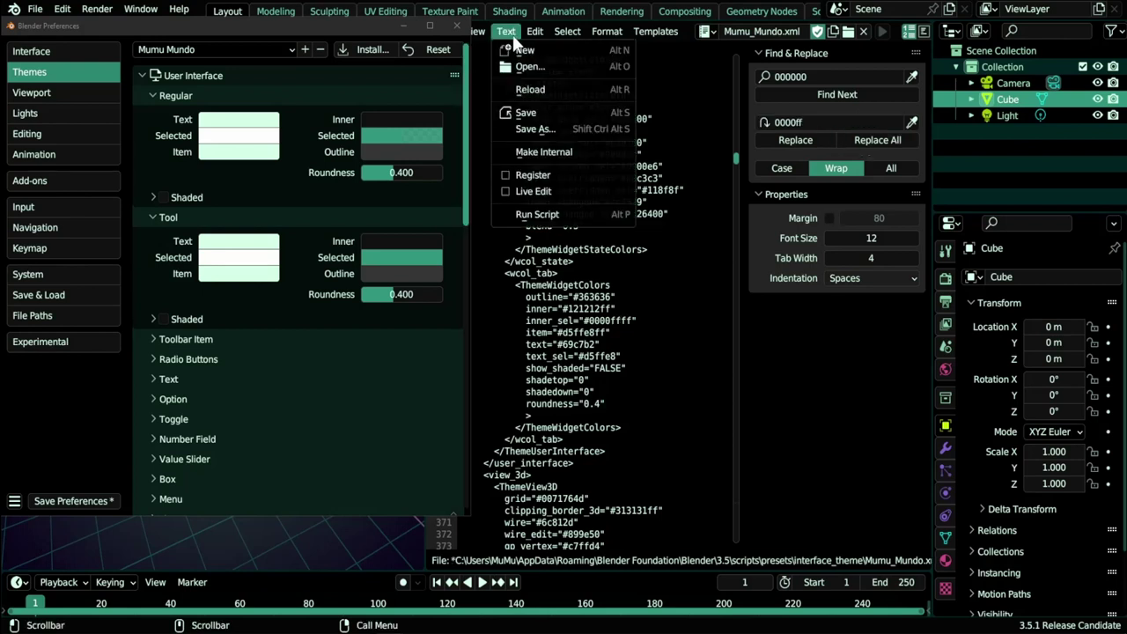
left_click(529, 113)
left_click(225, 49)
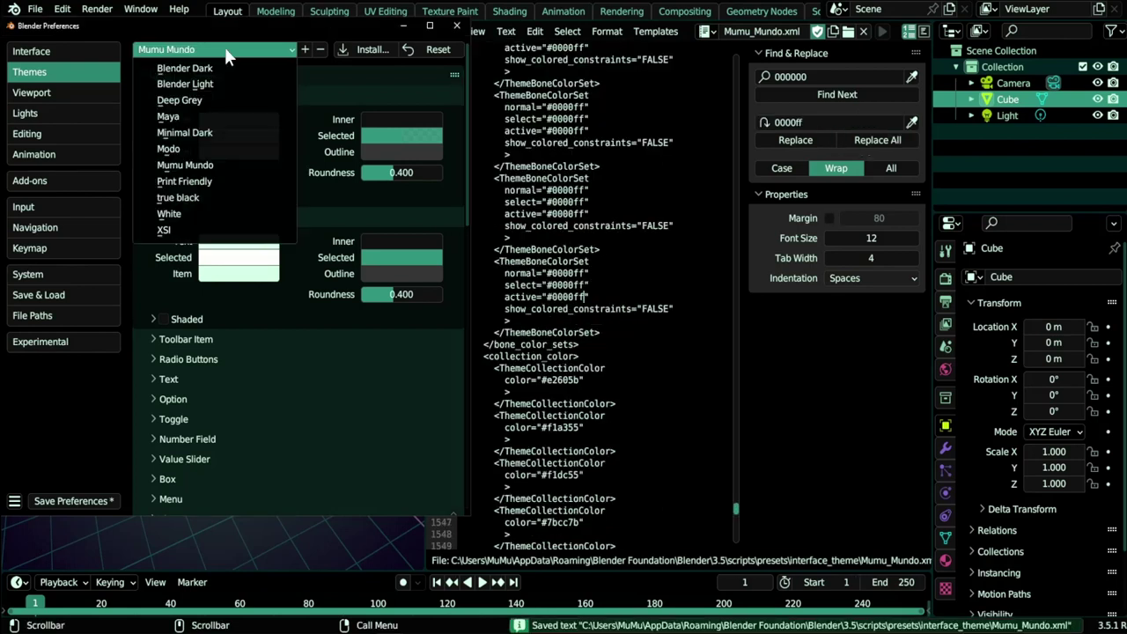
- Load Mumu Mundo to preview the blue colours, then revert to saved preferences
left_click(202, 163)
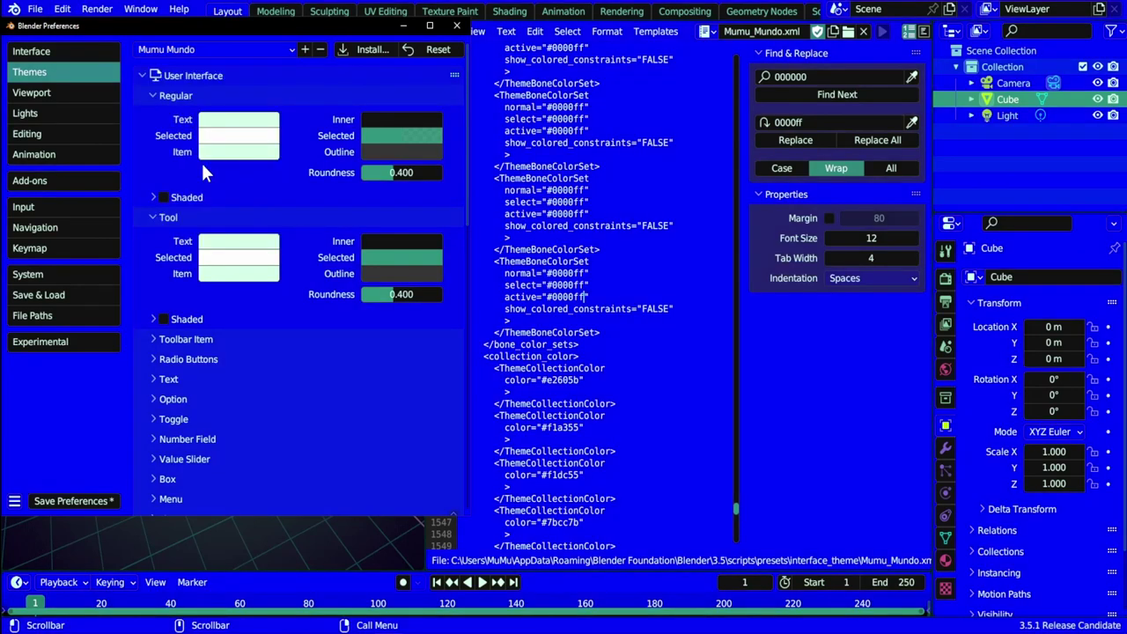
left_click(14, 501)
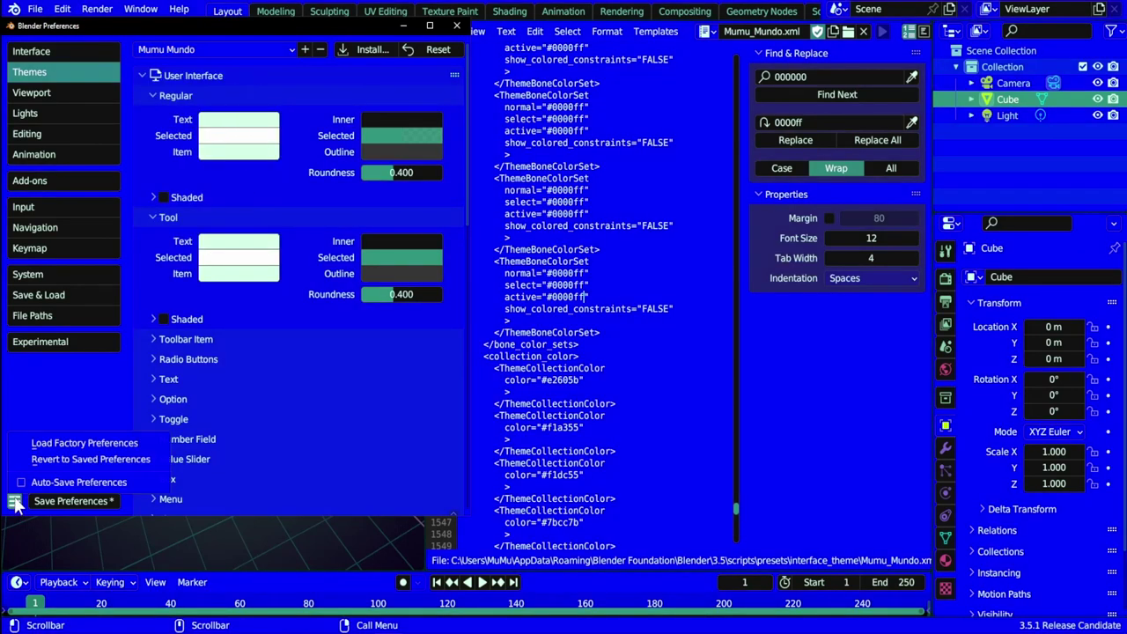
left_click(66, 465)
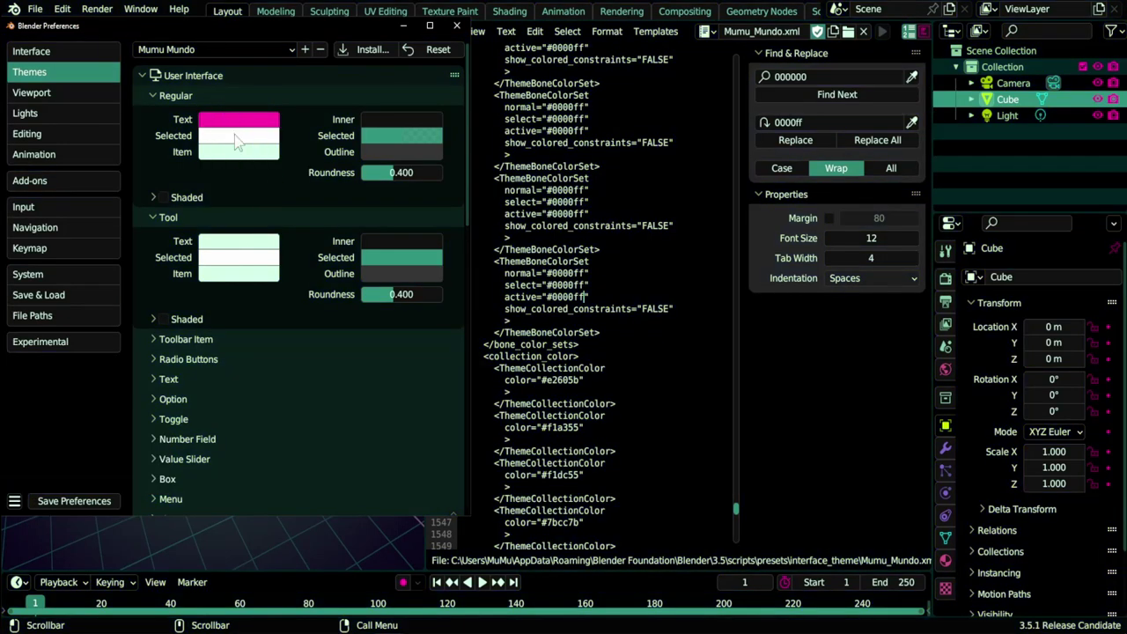
- Undo the colour swap, save Mumu_Mundo.xml, and reload the original Mumu Mundo preset
left_click(568, 32)
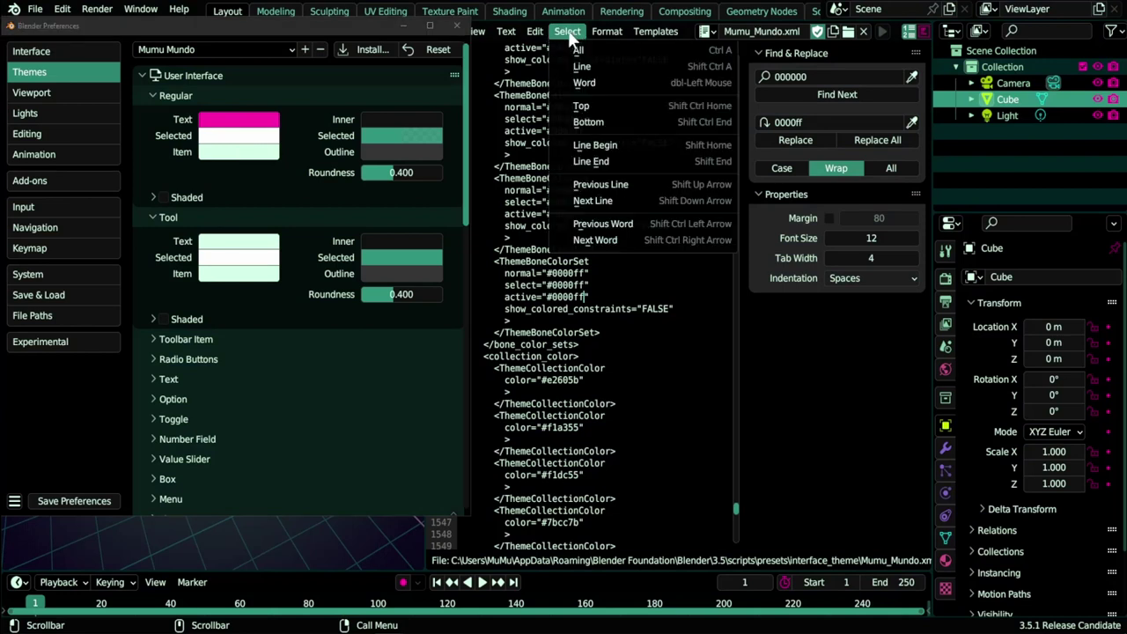
left_click(539, 44)
left_click(506, 31)
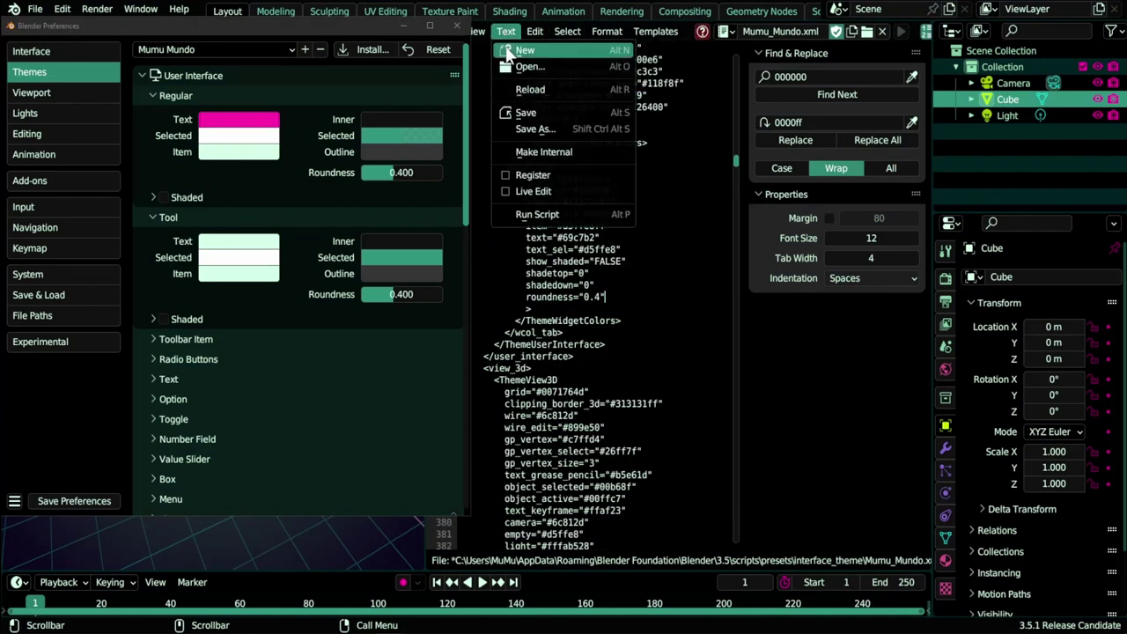
left_click(525, 113)
left_click(211, 49)
left_click(207, 167)
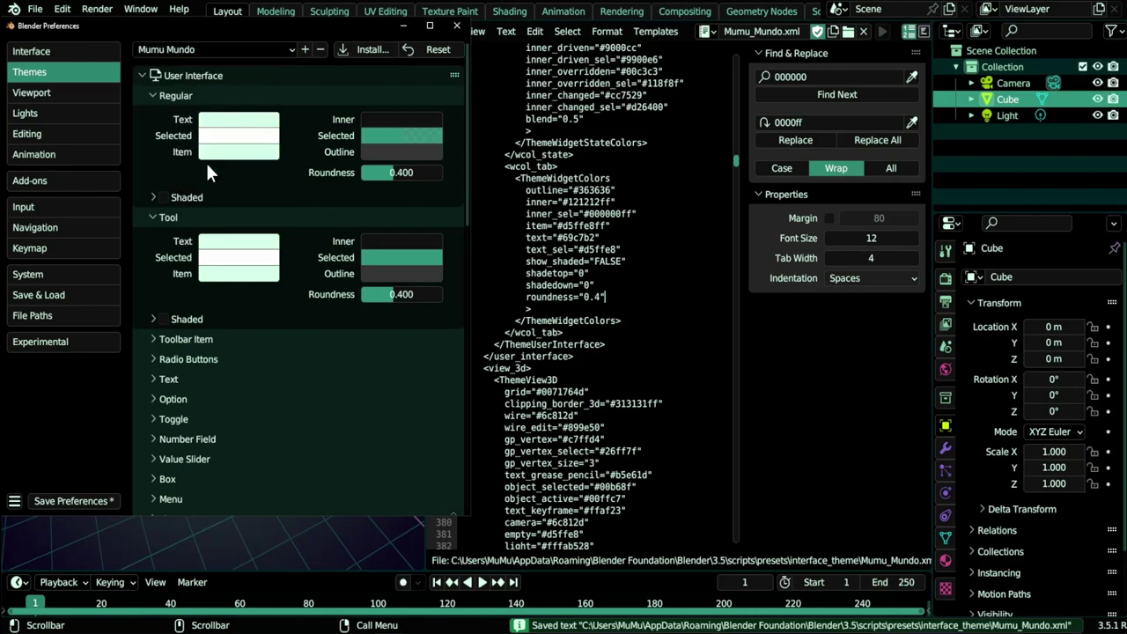
left_click_drag(325, 26, 544, 45)
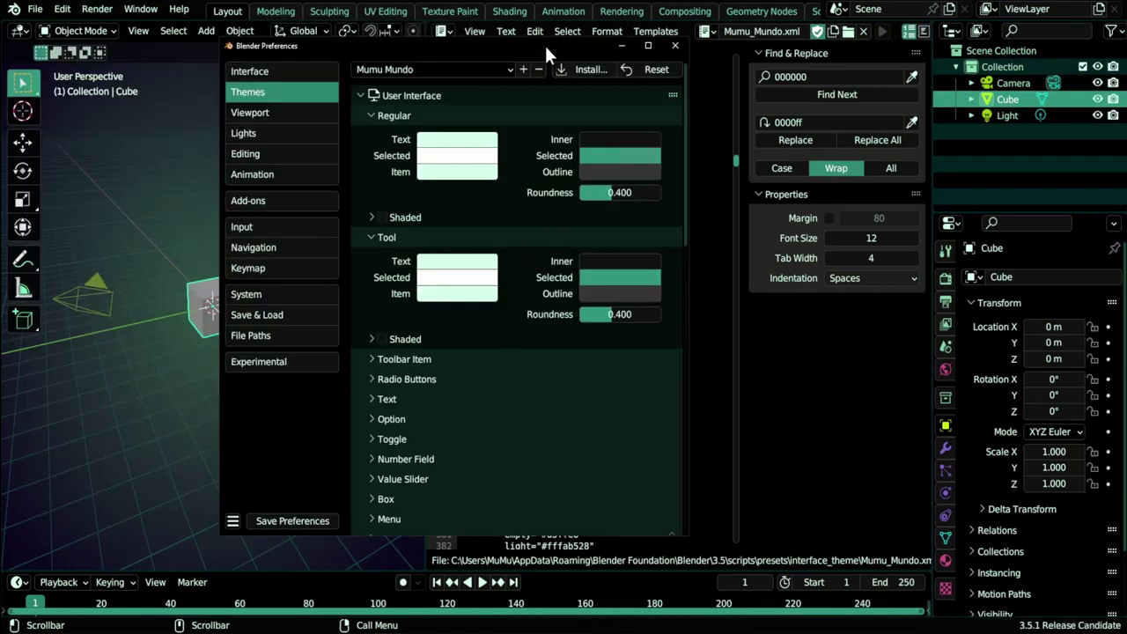